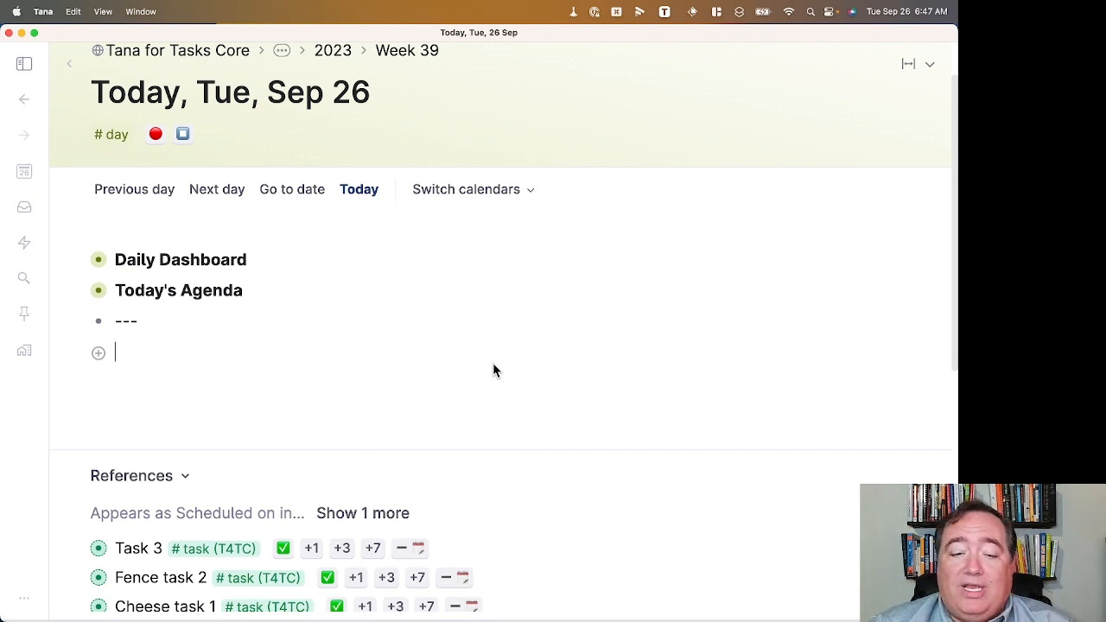
# Create a supertag named Weekend Upgrade and apply it to a new node on today's page.
pyautogui.click(495, 370)
pyautogui.write('#Weeke')
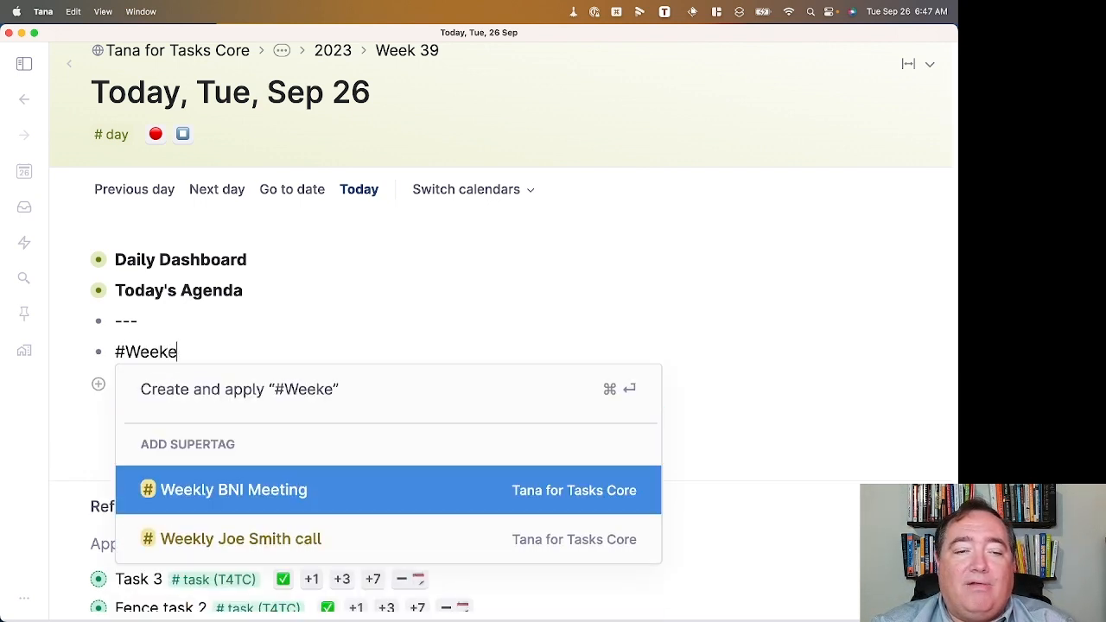
pyautogui.write('nd Upgrade')
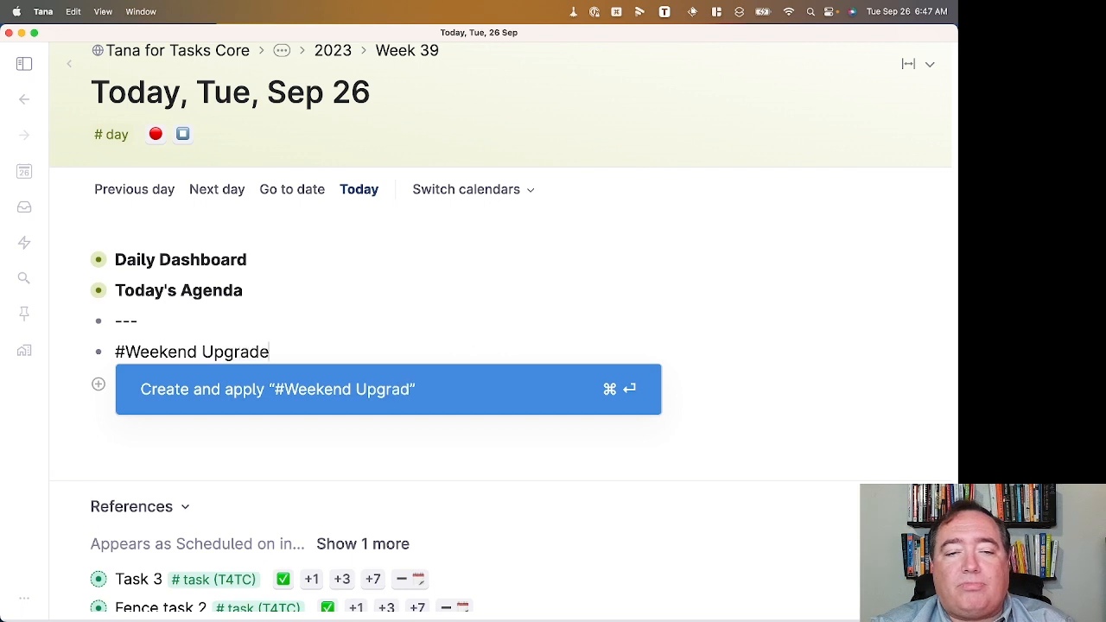
pyautogui.press('super+Return')
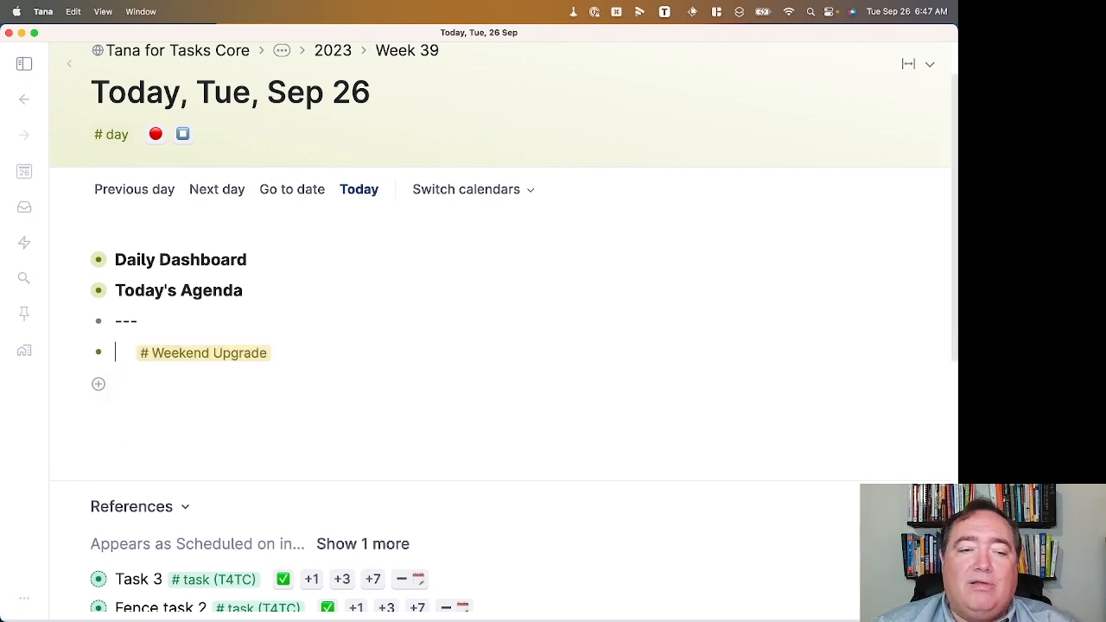
# Open the configuration of the Weekend Upgrade supertag and give it more width beside the day page.
pyautogui.click(206, 360)
pyautogui.click(210, 383)
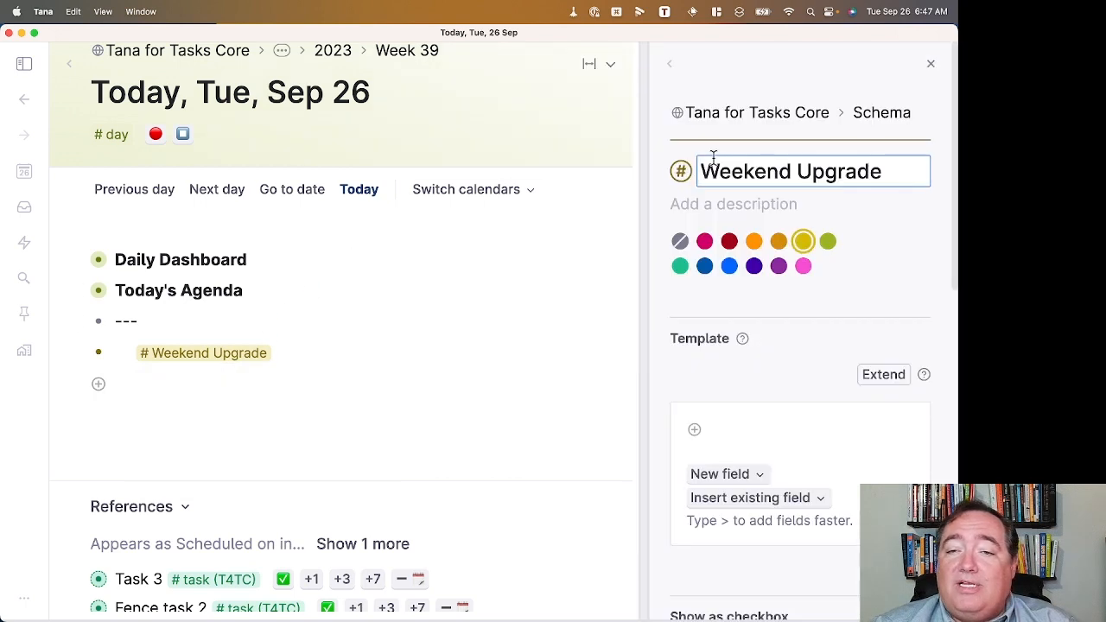
pyautogui.moveTo(646, 171); pyautogui.dragTo(423, 190)
pyautogui.press('Tab')
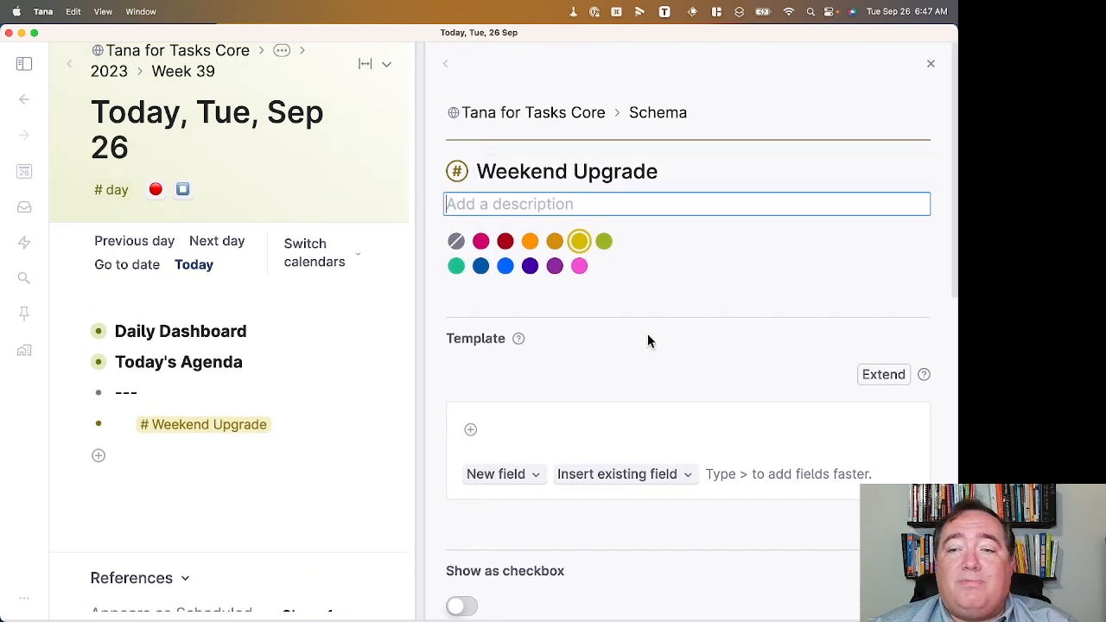
# Extend the Weekend Upgrade supertag with the project template (T4TC) supertag.
pyautogui.click(867, 376)
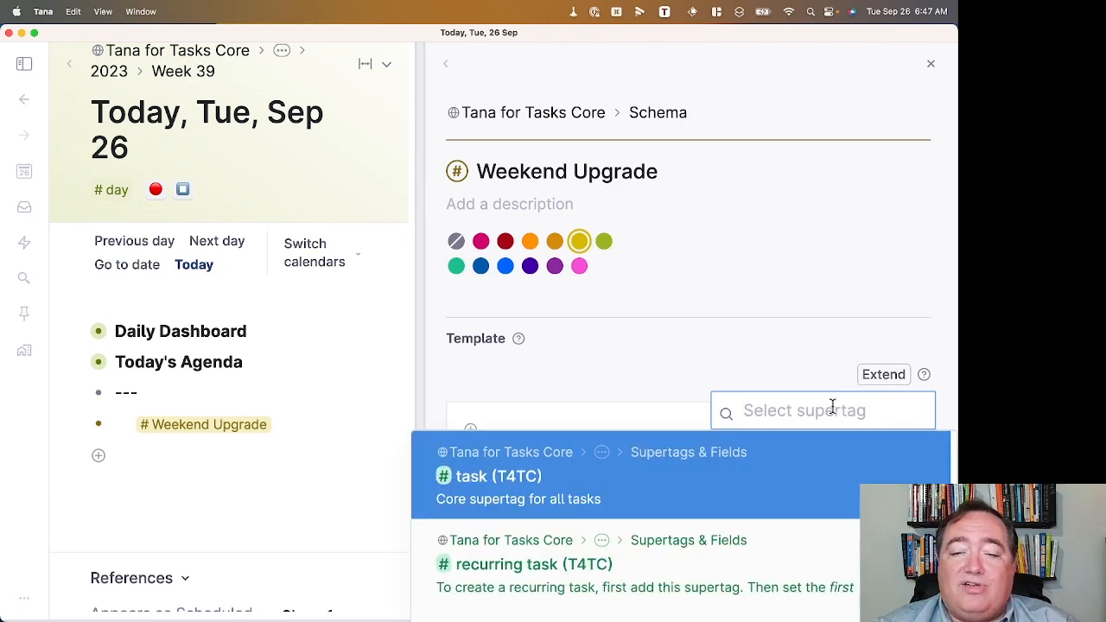
pyautogui.write('te')
pyautogui.press('Down')
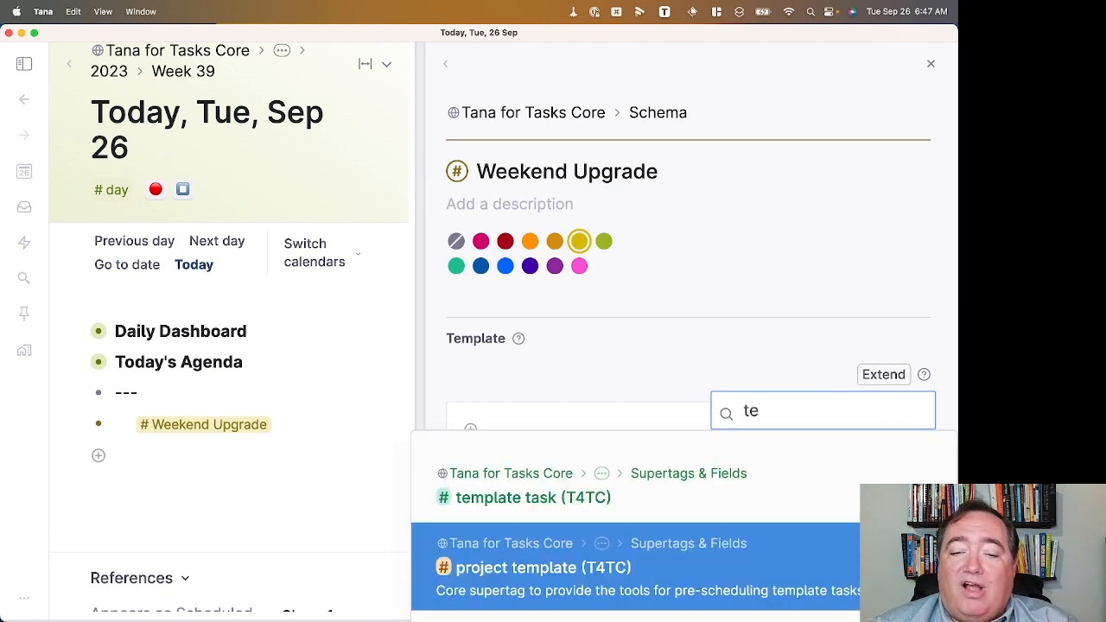
pyautogui.press('Return')
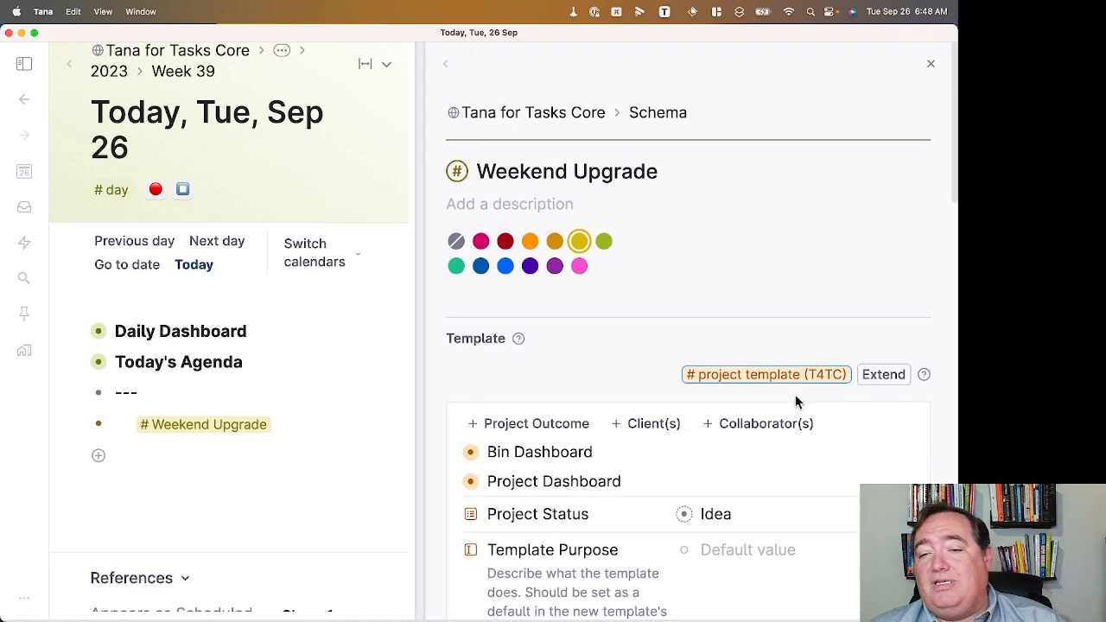
# Examine the inherited template fields of Weekend Upgrade, including Template Purpose, Reference Date and Template Tasks.
pyautogui.scroll(-10, 642, 328)
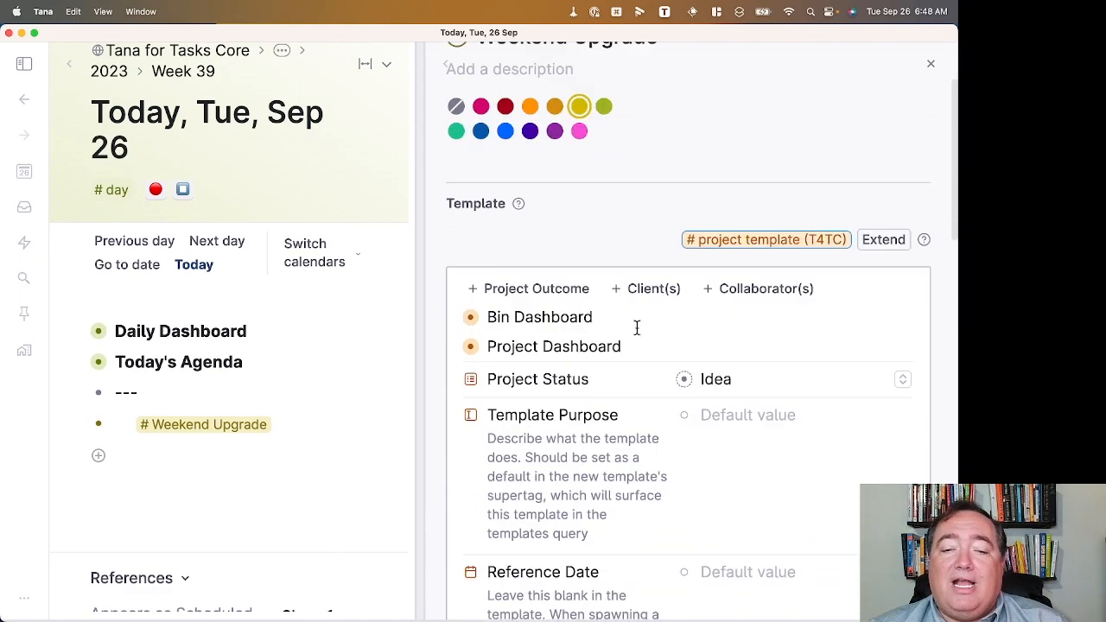
pyautogui.scroll(-5, 638, 328)
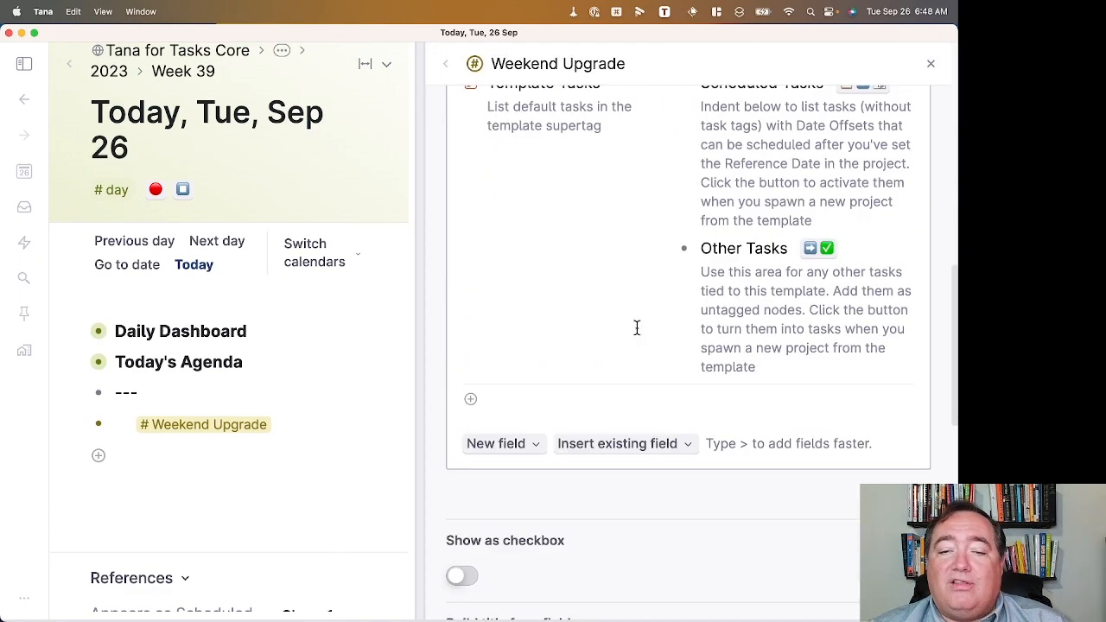
pyautogui.scroll(8, 637, 329)
pyautogui.scroll(5, 638, 328)
pyautogui.scroll(-1, 629, 325)
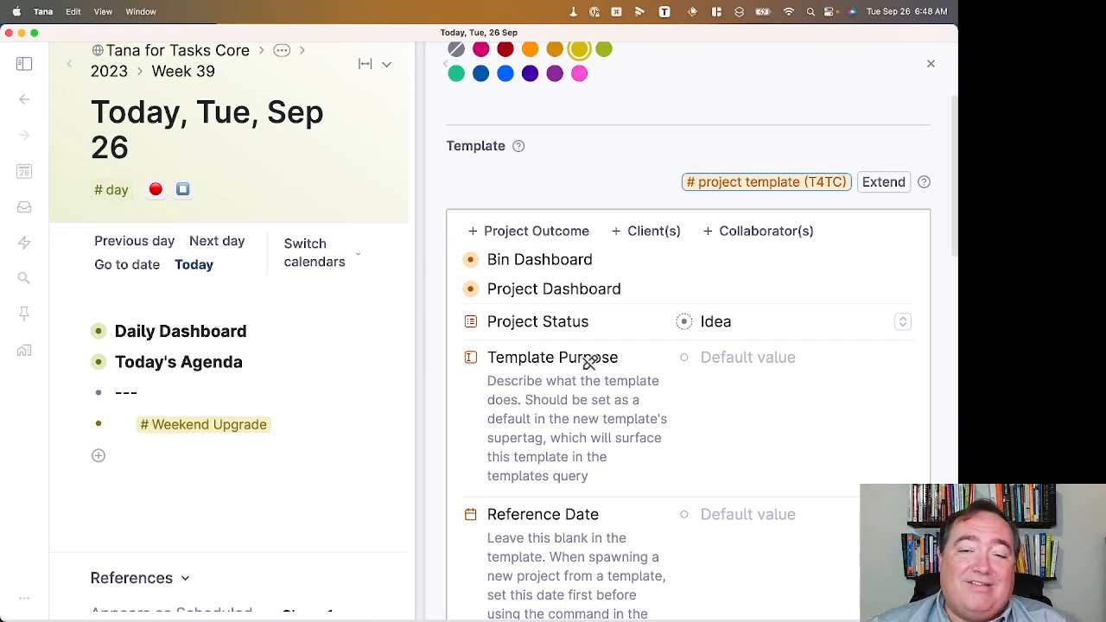
pyautogui.scroll(-2, 582, 458)
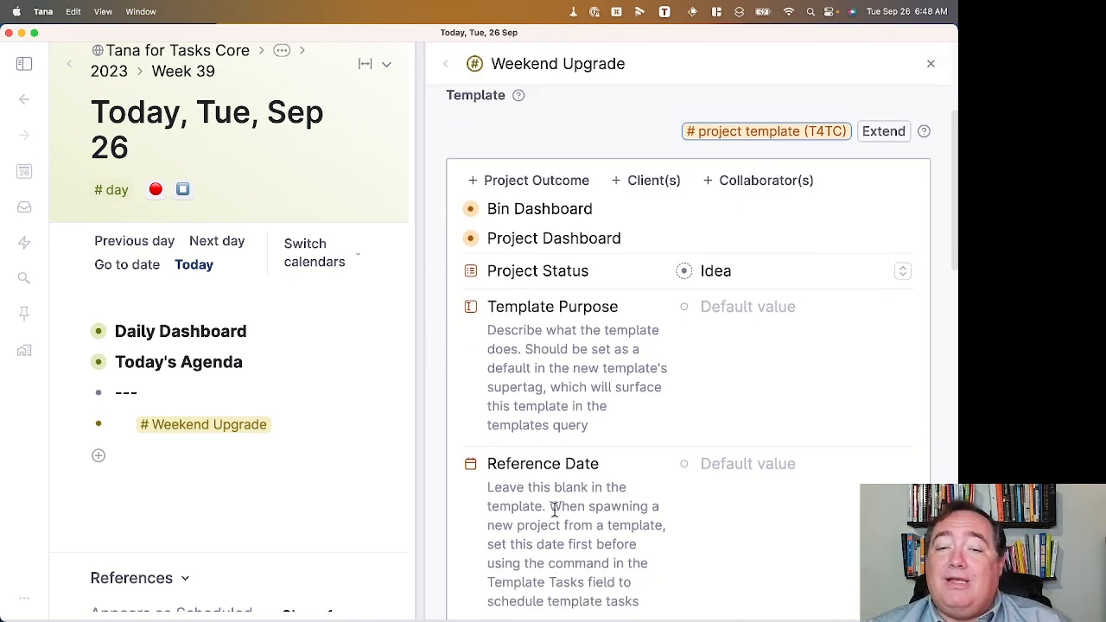
pyautogui.scroll(-10, 531, 478)
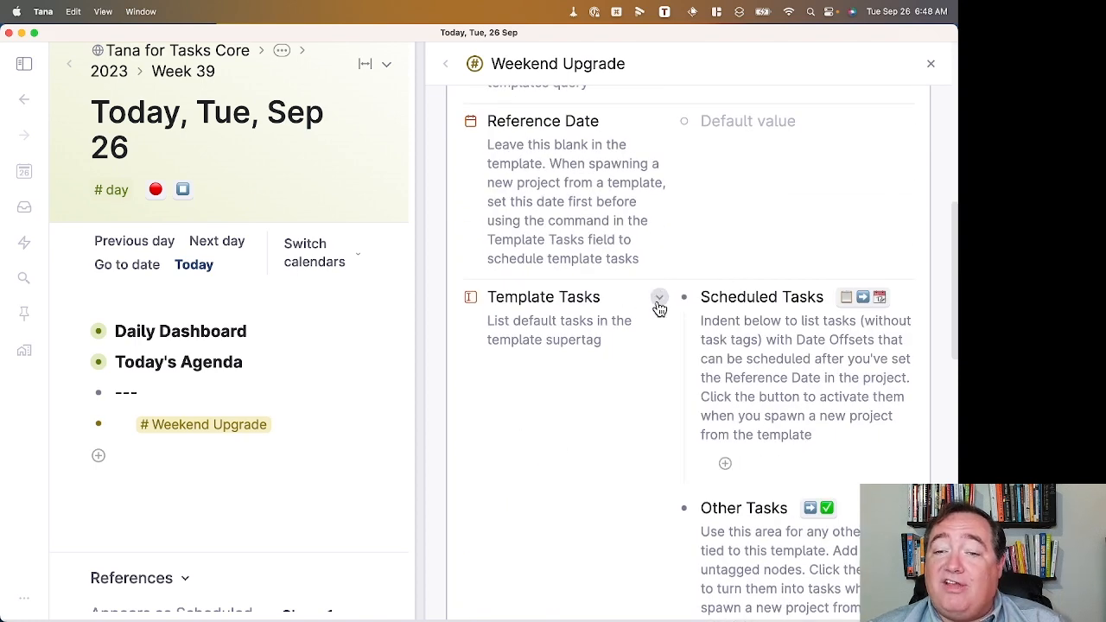
pyautogui.click(658, 471)
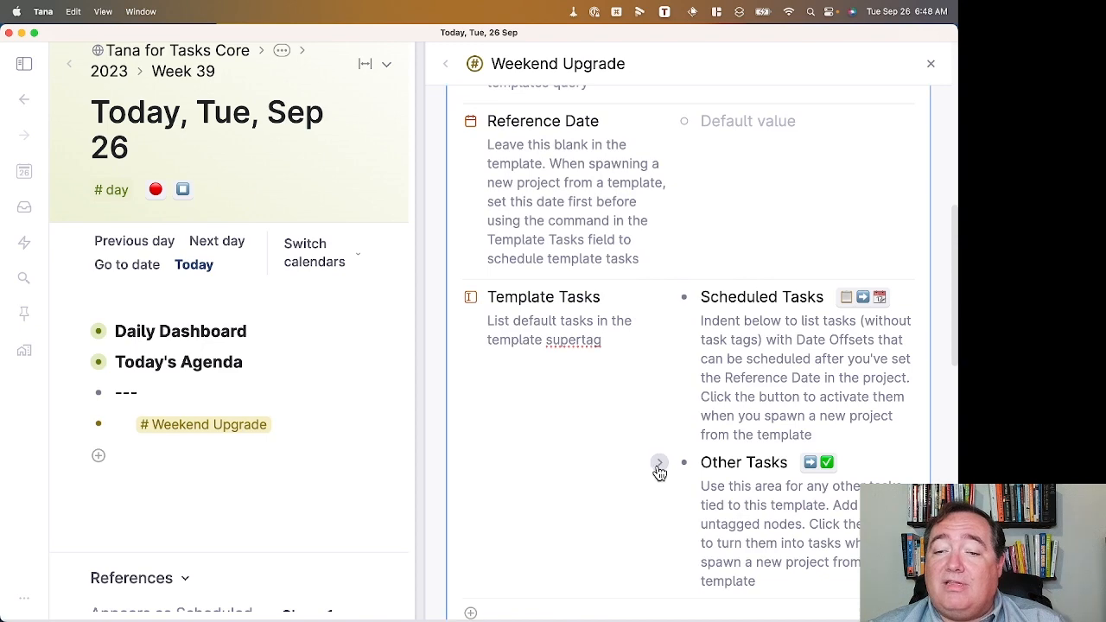
pyautogui.scroll(-2, 575, 443)
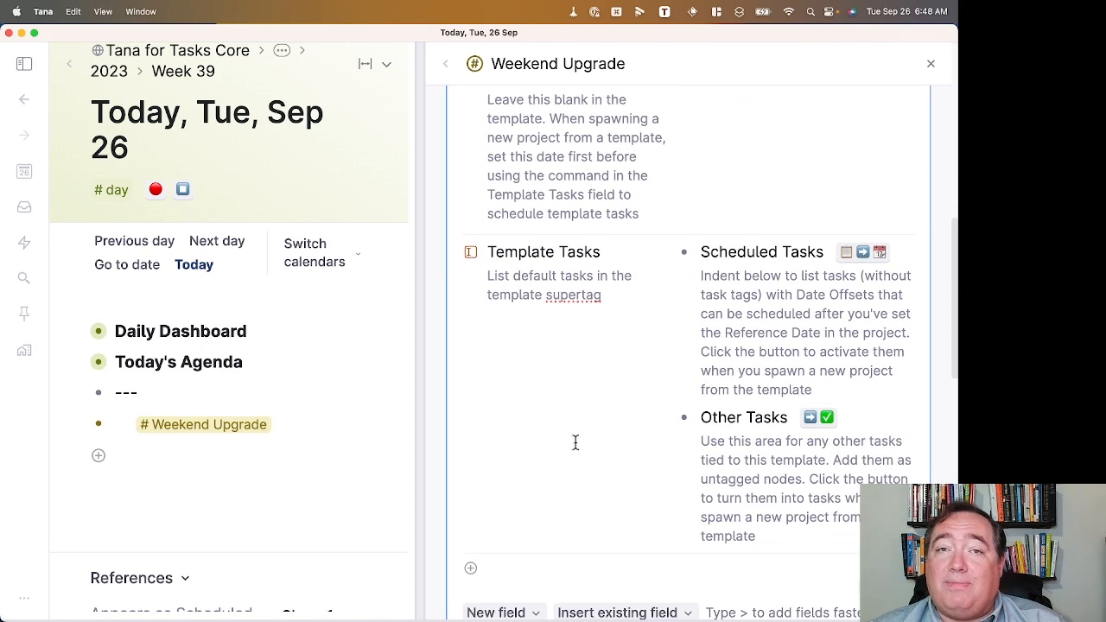
pyautogui.scroll(5, 575, 443)
pyautogui.scroll(3, 572, 442)
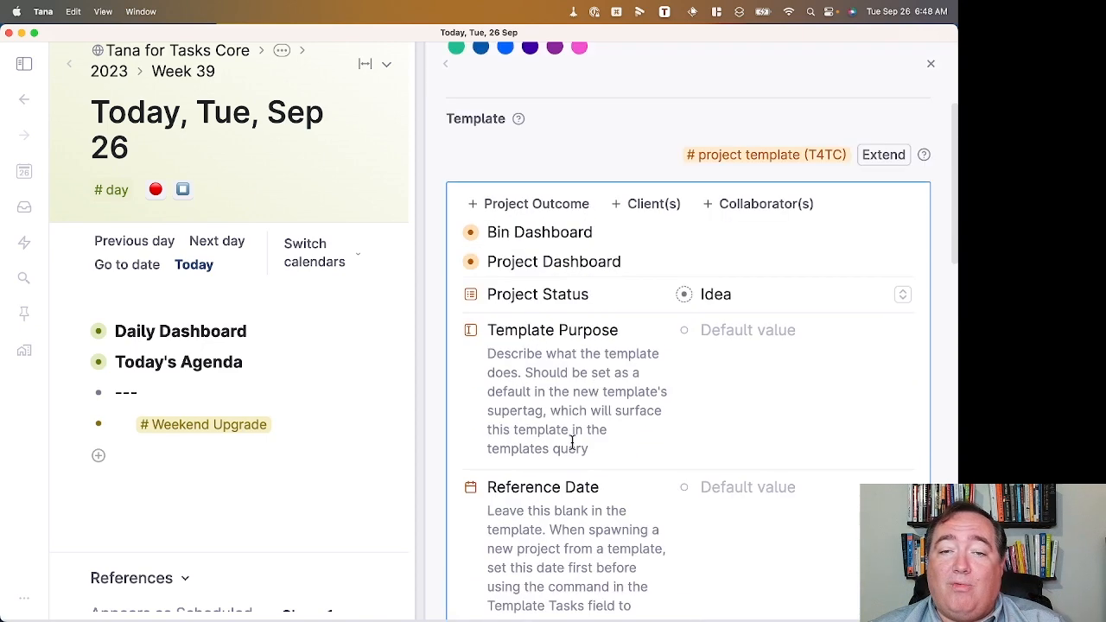
pyautogui.scroll(-1, 573, 443)
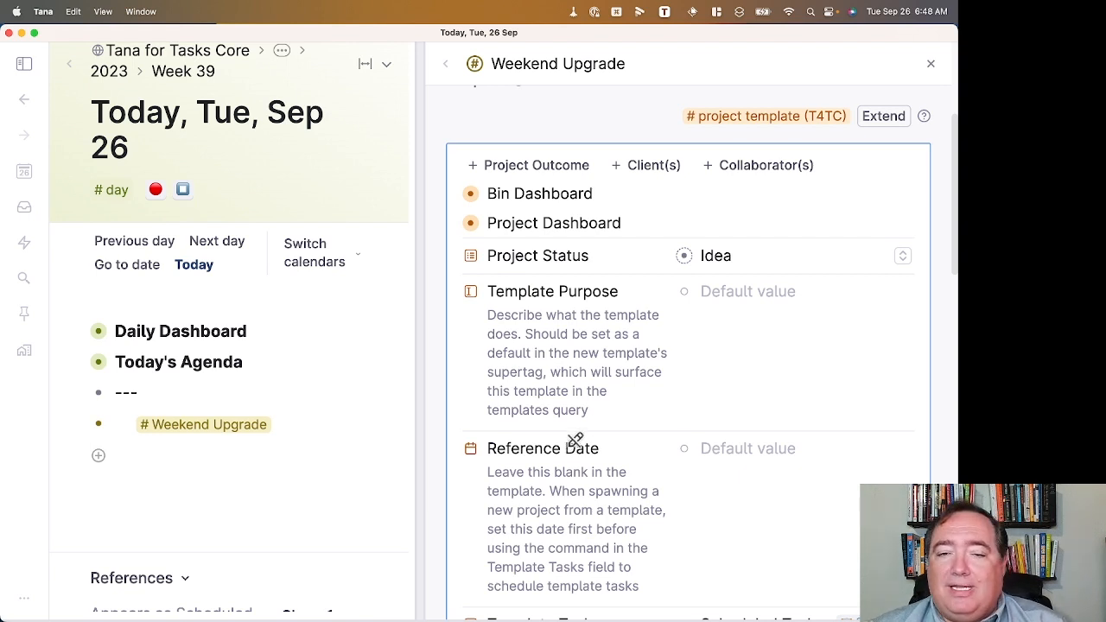
# Set the default Template Purpose to "Create my bi-weekly newsletter".
pyautogui.click(773, 294)
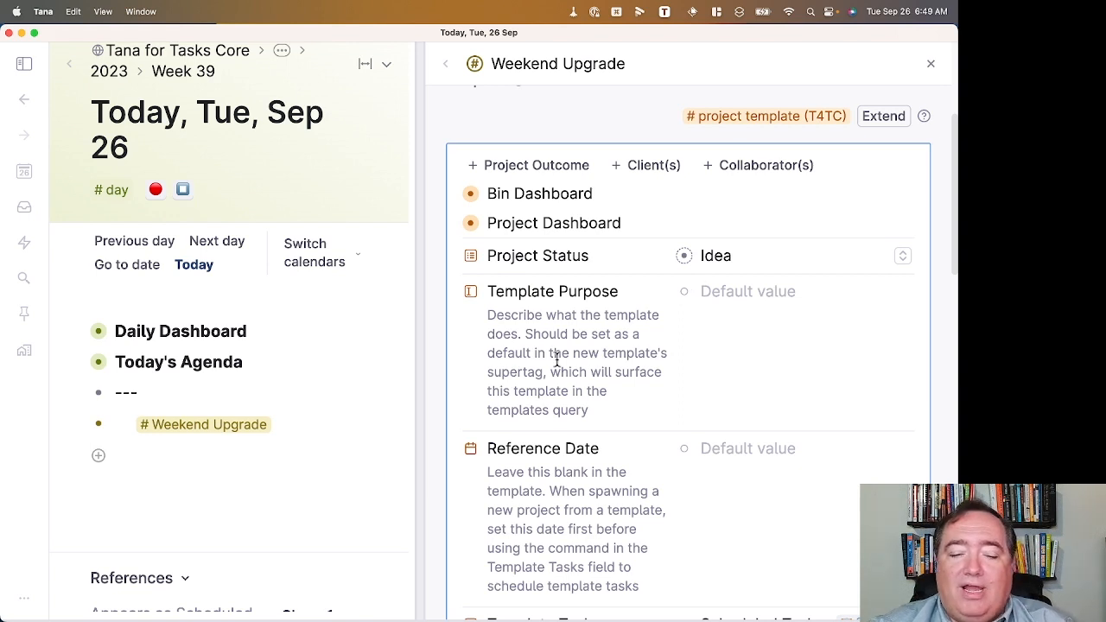
pyautogui.write('Create my bi-we')
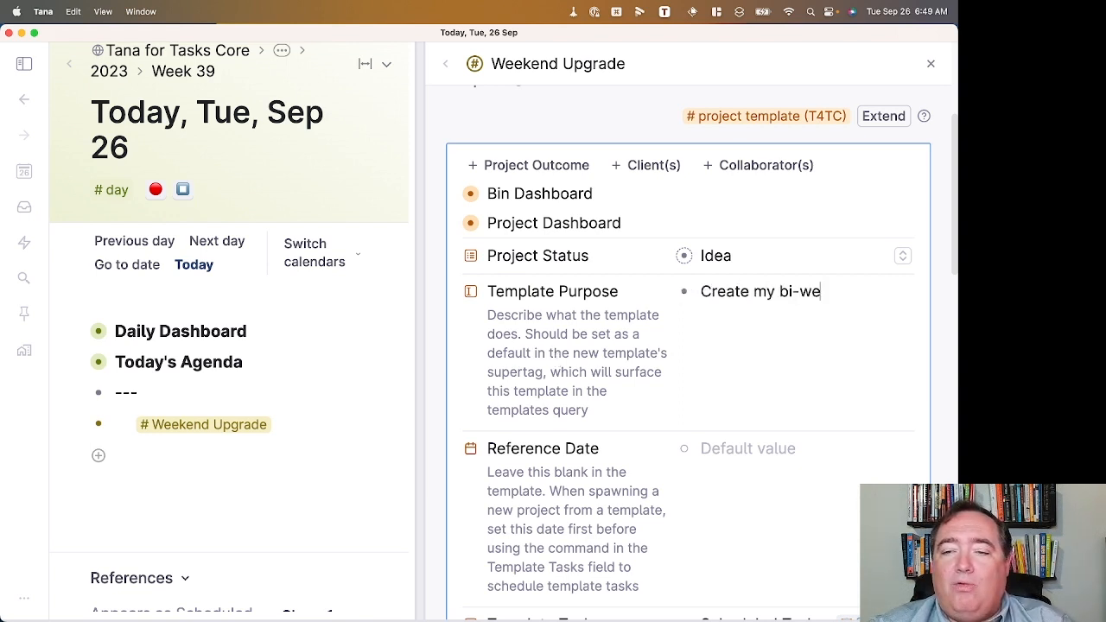
pyautogui.write('ekly newslette')
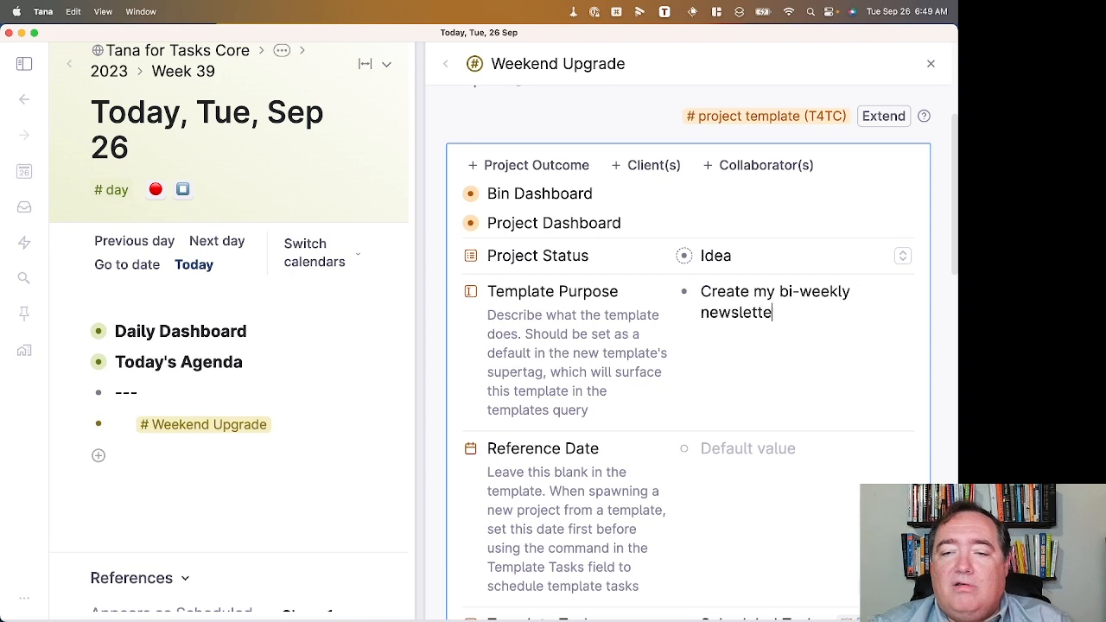
pyautogui.write('r')
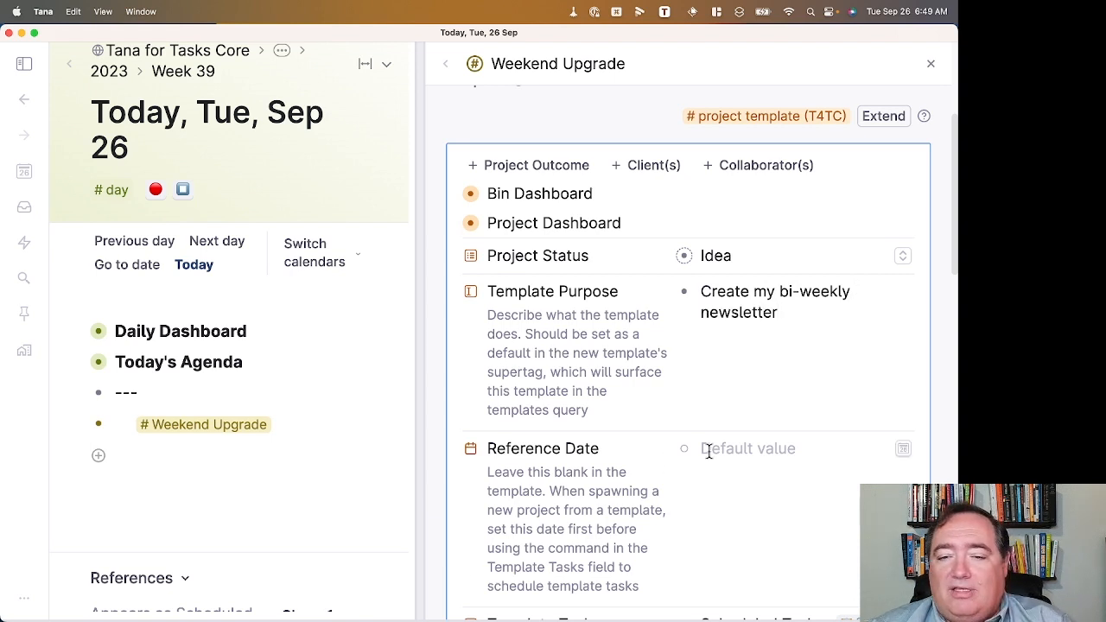
# Widen the supertag configuration further and add an indented entry under Scheduled Tasks in the Template Tasks field.
pyautogui.scroll(-1, 672, 447)
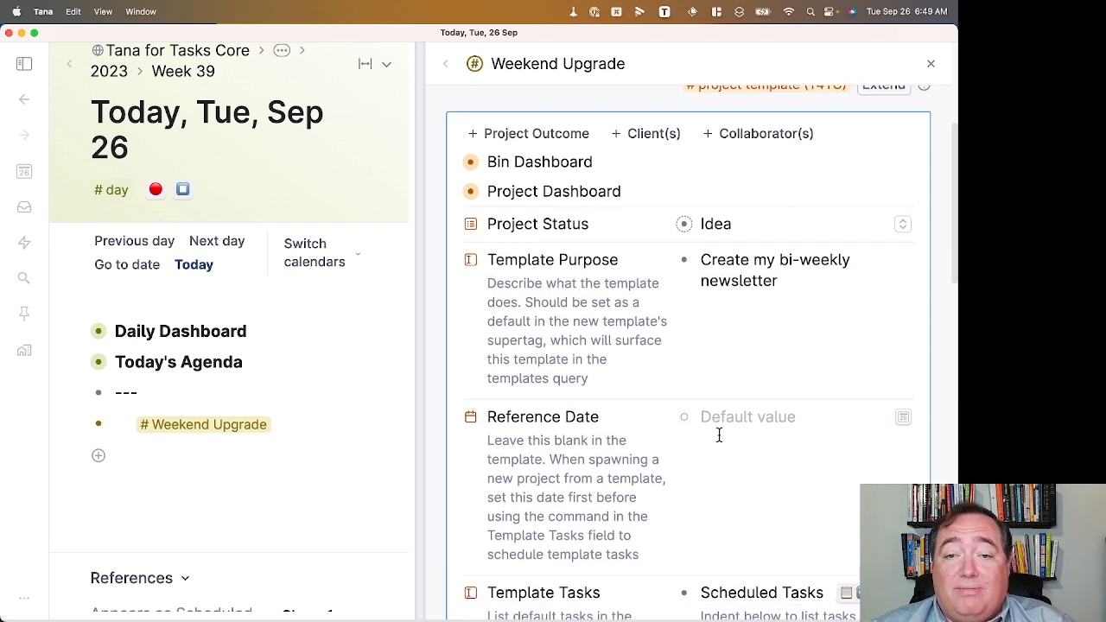
pyautogui.scroll(-2, 617, 424)
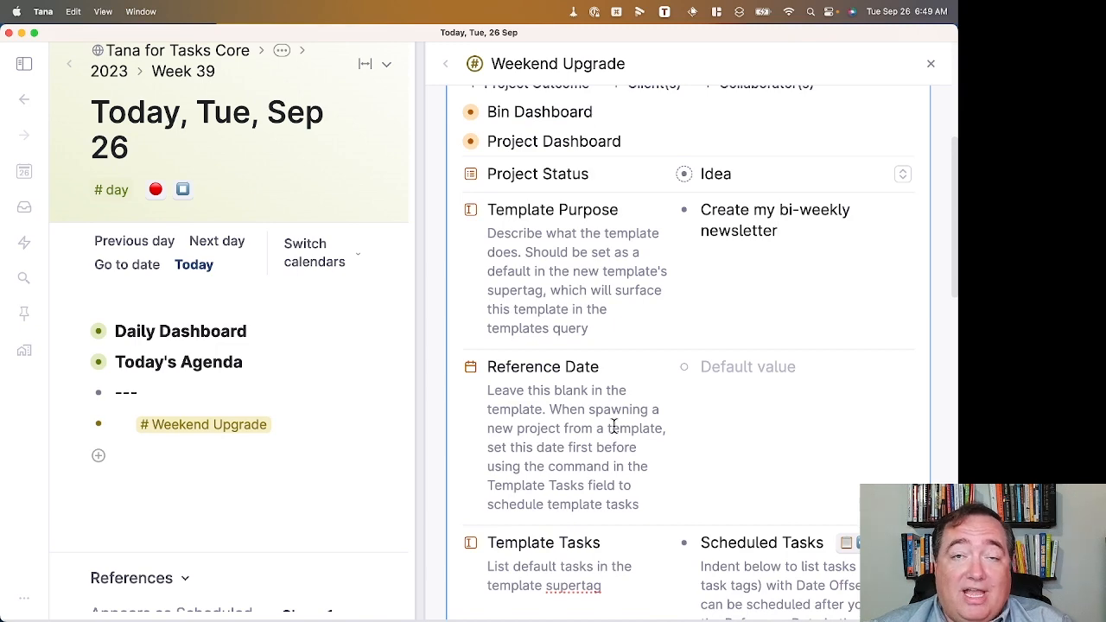
pyautogui.scroll(-6, 612, 425)
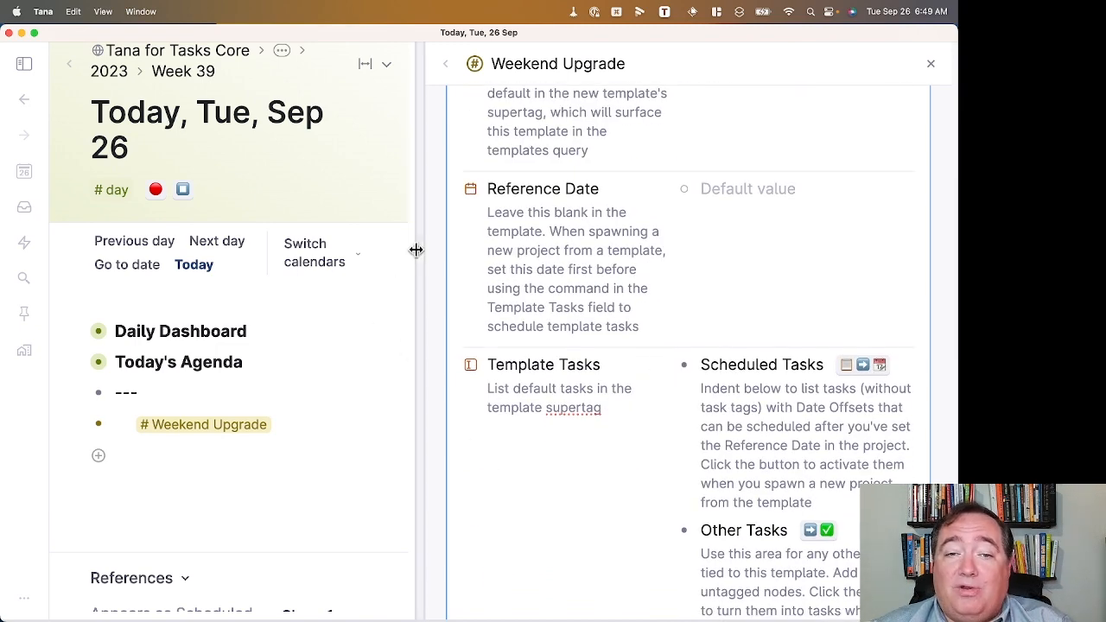
pyautogui.moveTo(415, 248); pyautogui.dragTo(308, 254)
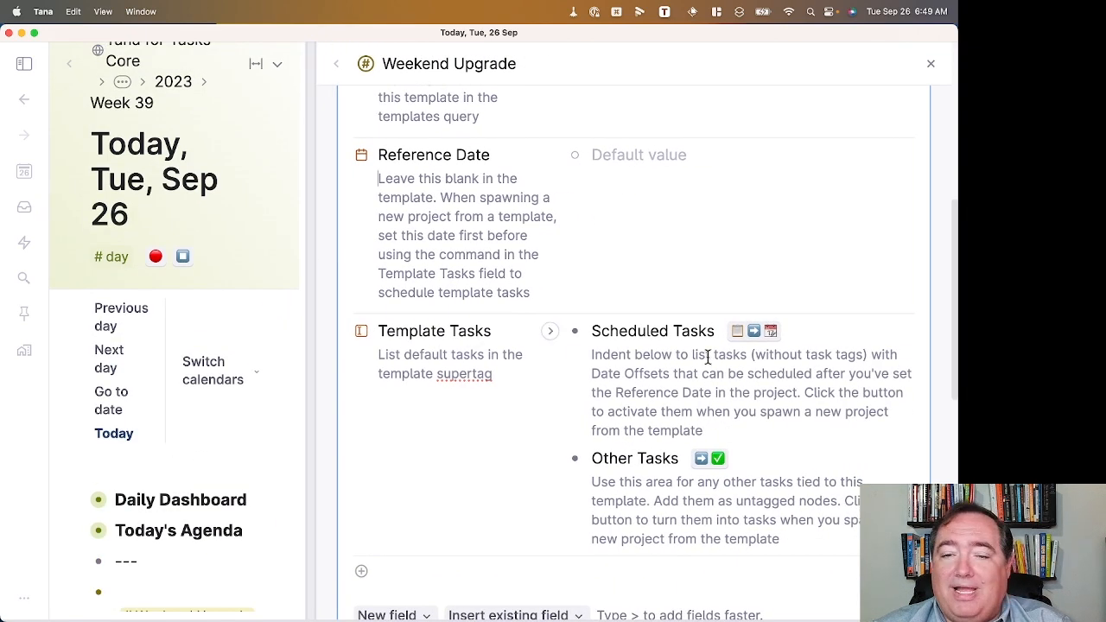
pyautogui.scroll(-5, 709, 354)
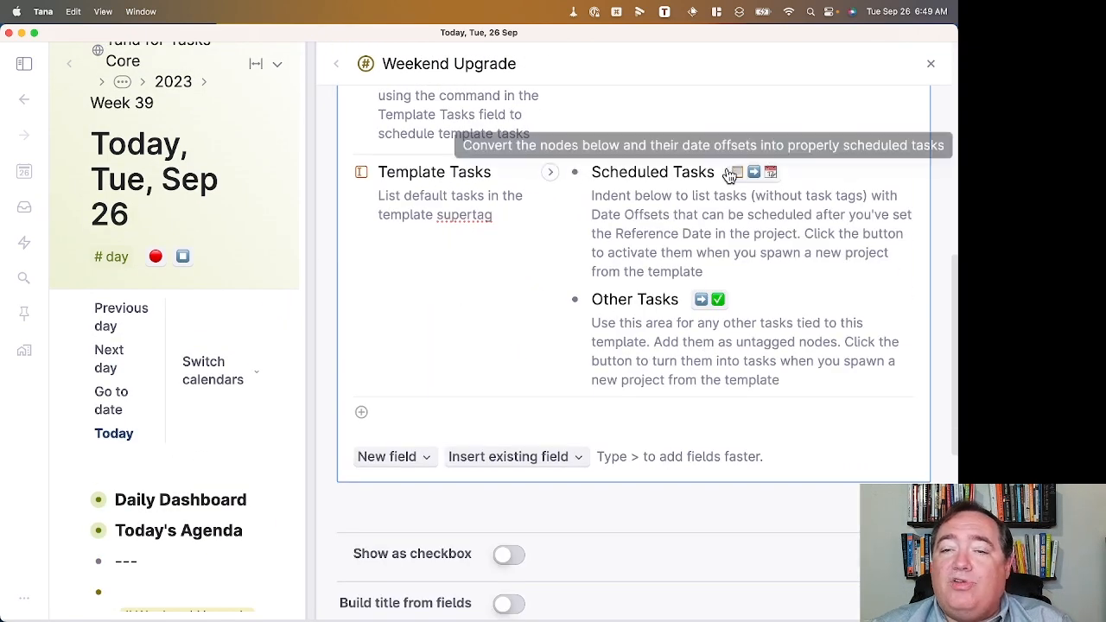
pyautogui.press('Return')
pyautogui.press('Tab')
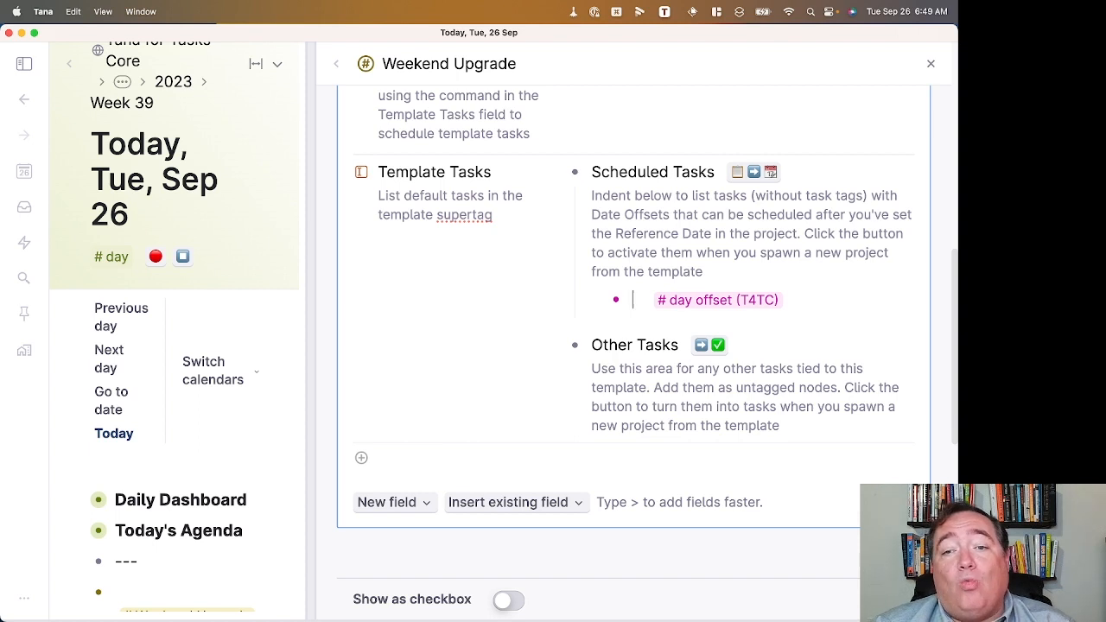
# Expand the new scheduled task entry to examine its Date offset field, and collapse it again.
pyautogui.press('super+Down')
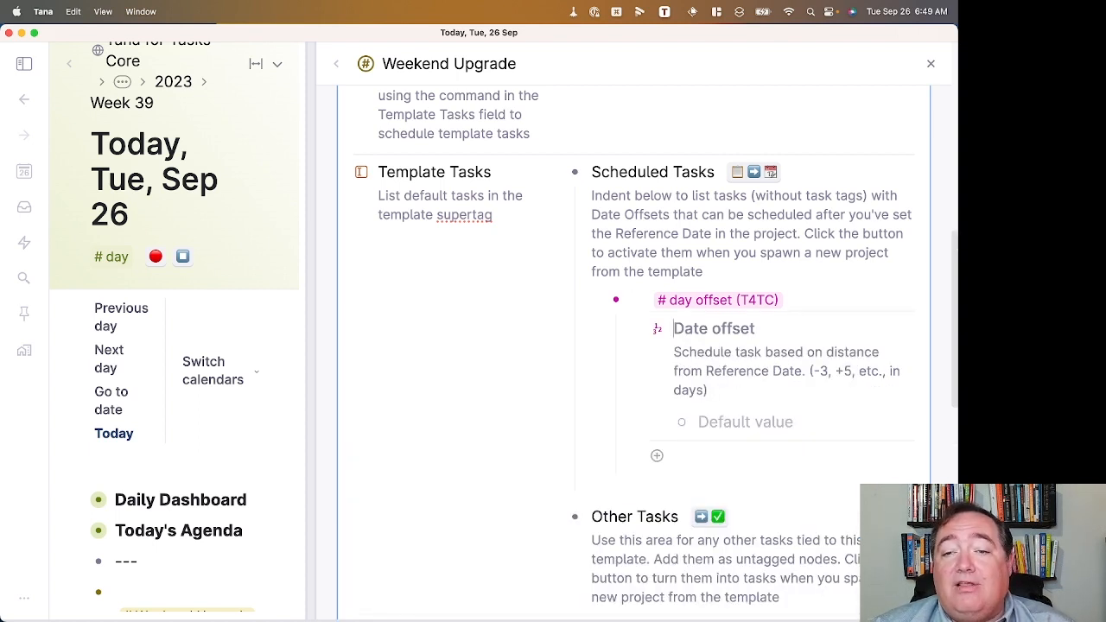
pyautogui.press('Up')
pyautogui.press('Left')
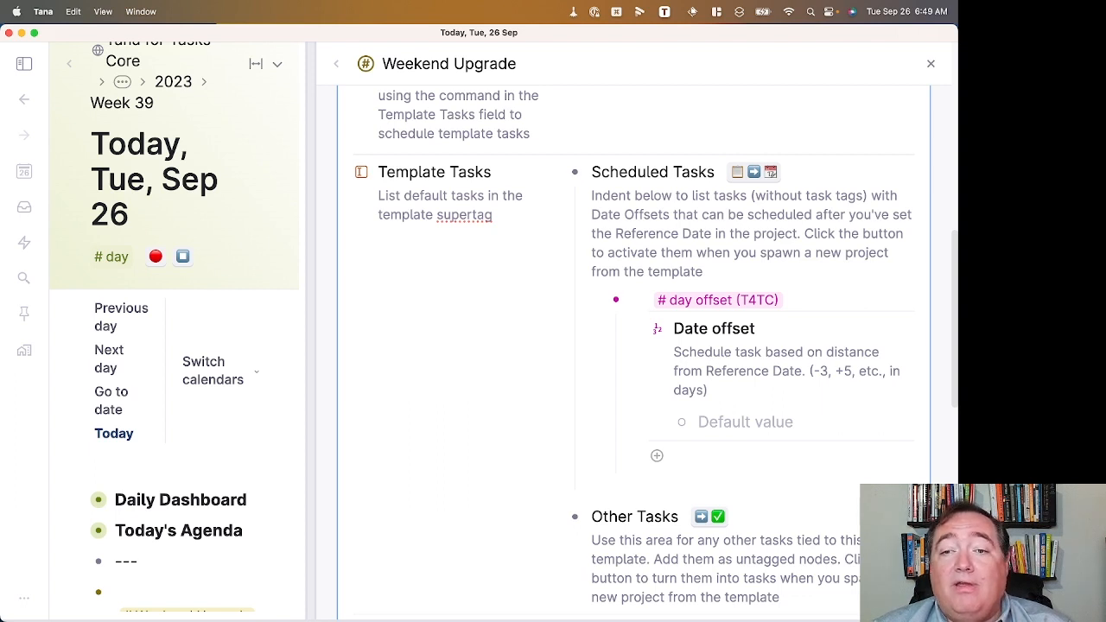
pyautogui.press('super+Up')
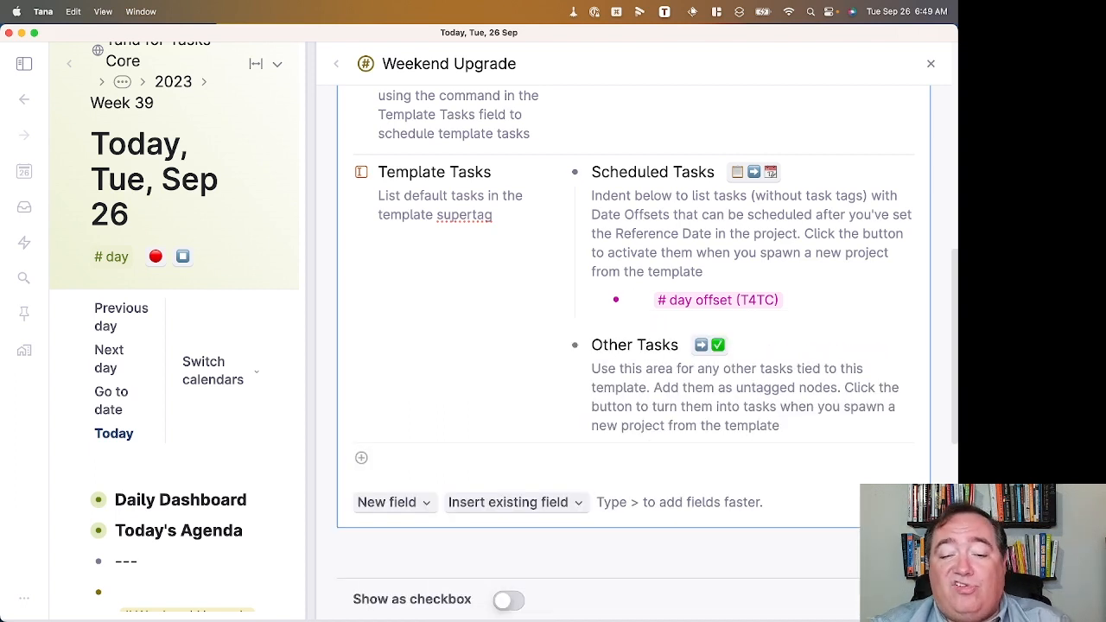
# Add "Choose topic" and "Write first draft" as the first two entries under Scheduled Tasks in the Template Tasks field.
pyautogui.write('Choose topic')
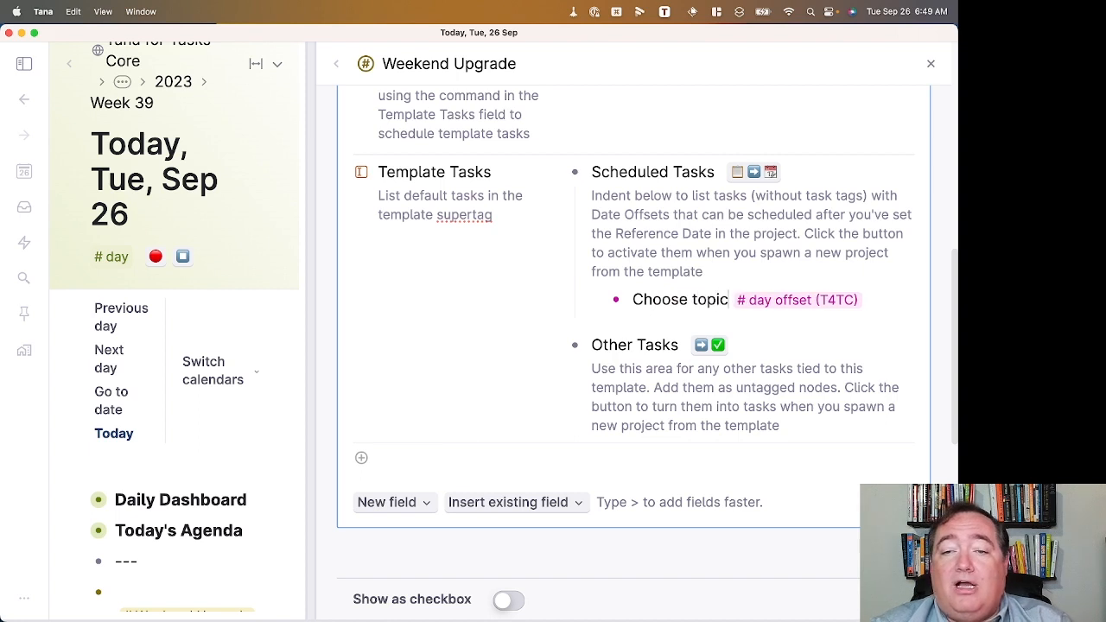
pyautogui.press('Return')
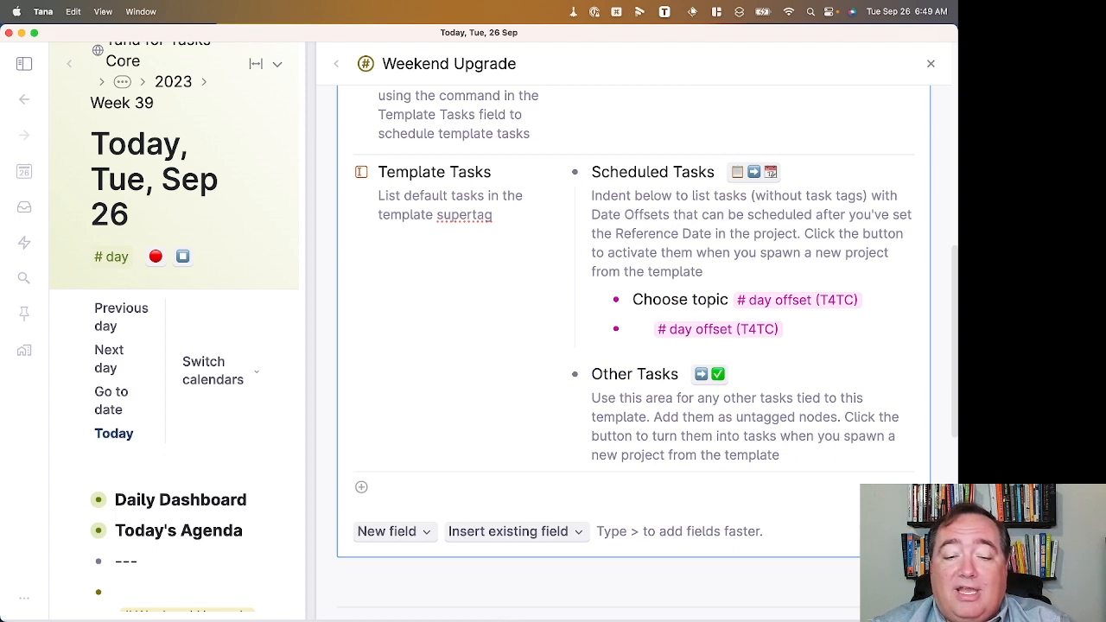
pyautogui.write('Write first dr')
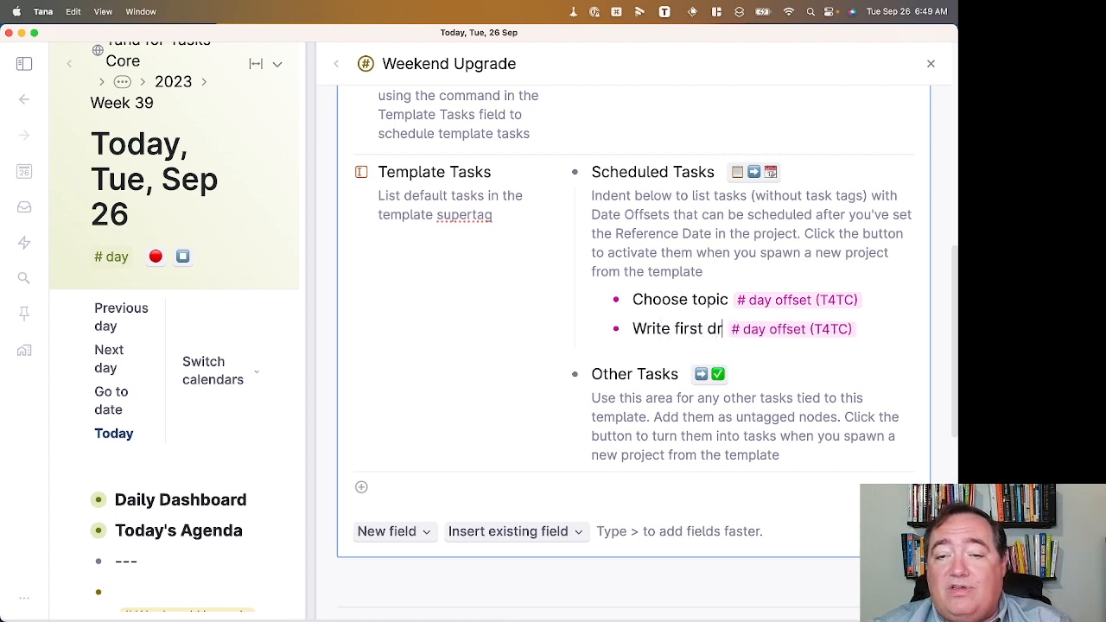
pyautogui.write('aft')
pyautogui.press('Return')
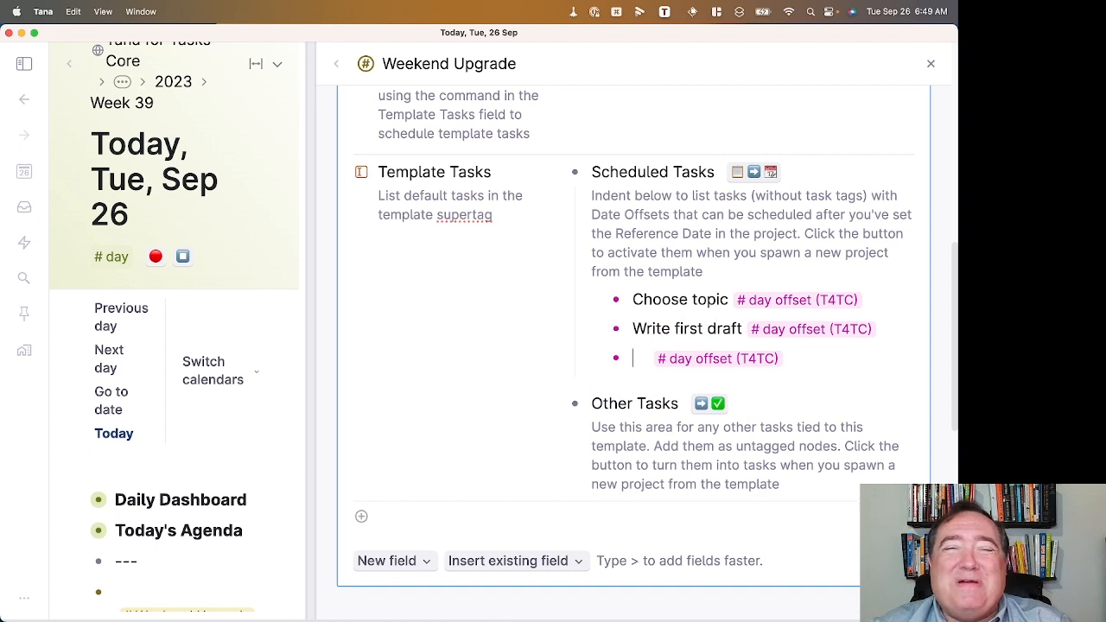
# Add "Post on Twitter to get subscribers" as the third entry under Scheduled Tasks.
pyautogui.write('Post on T')
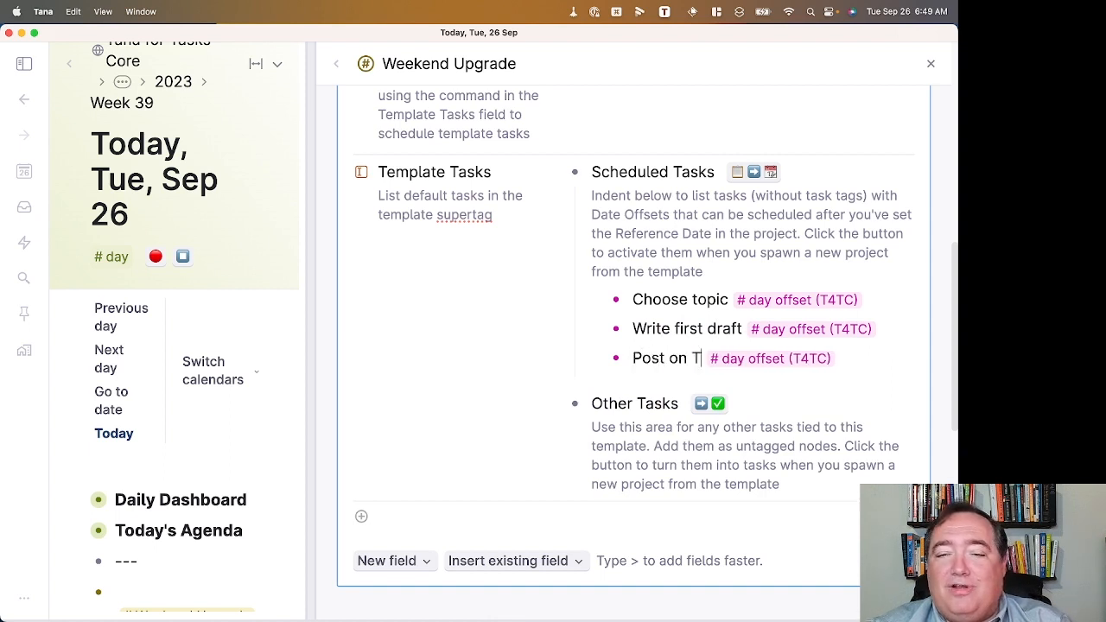
pyautogui.write('witter to ')
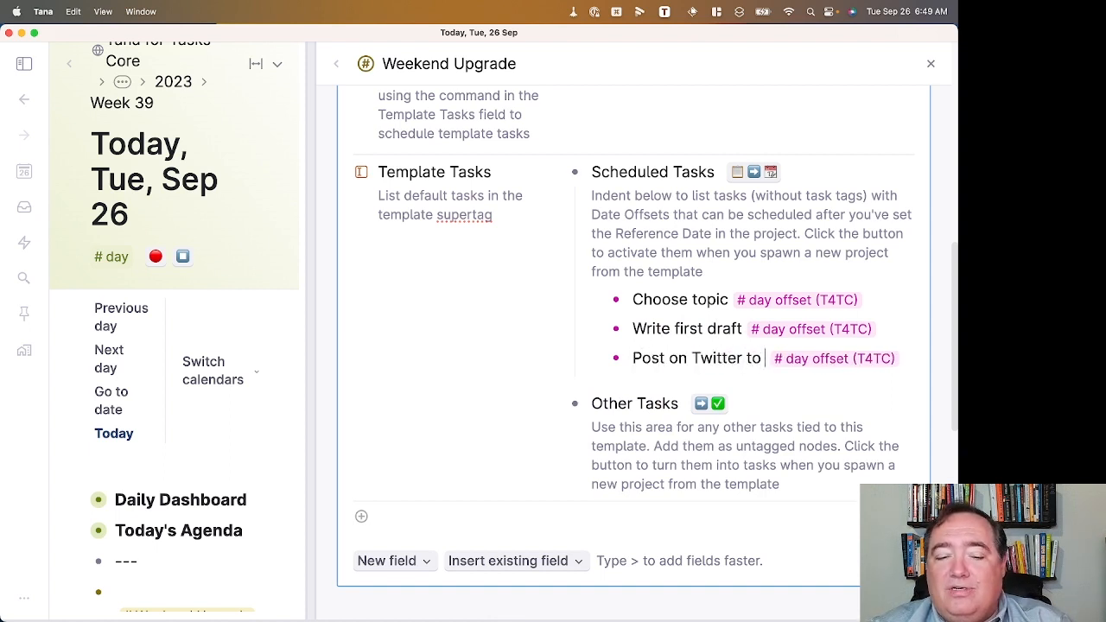
pyautogui.write('get sub')
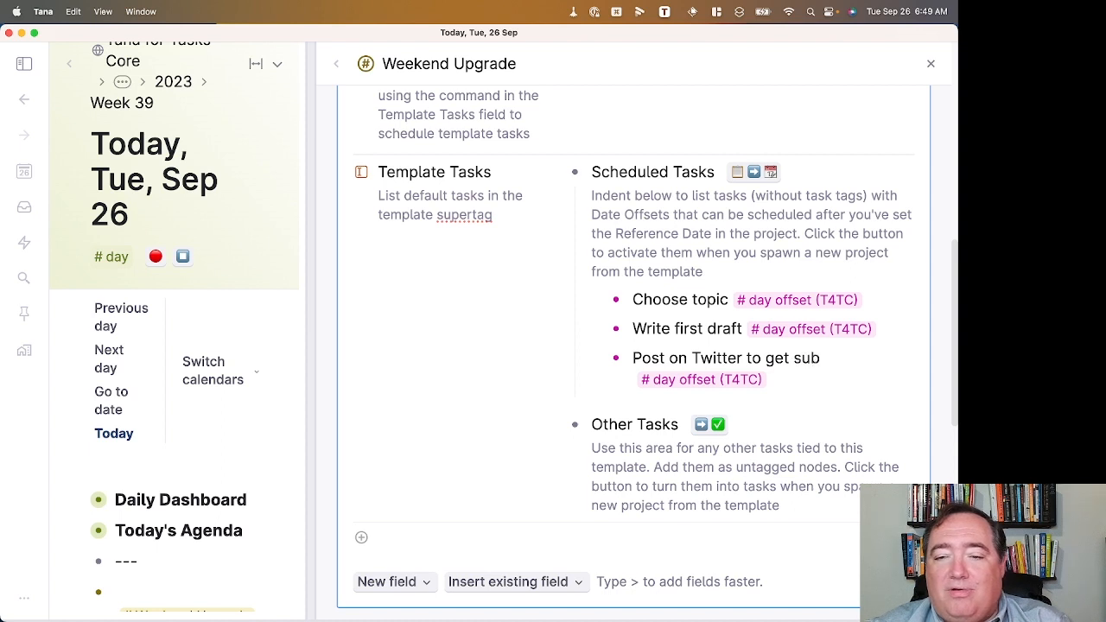
pyautogui.write('scribers')
pyautogui.press('Return')
# Complete the Scheduled Tasks list with the entries "Polish and send" and "Copy post to Medium".
pyautogui.write('P')
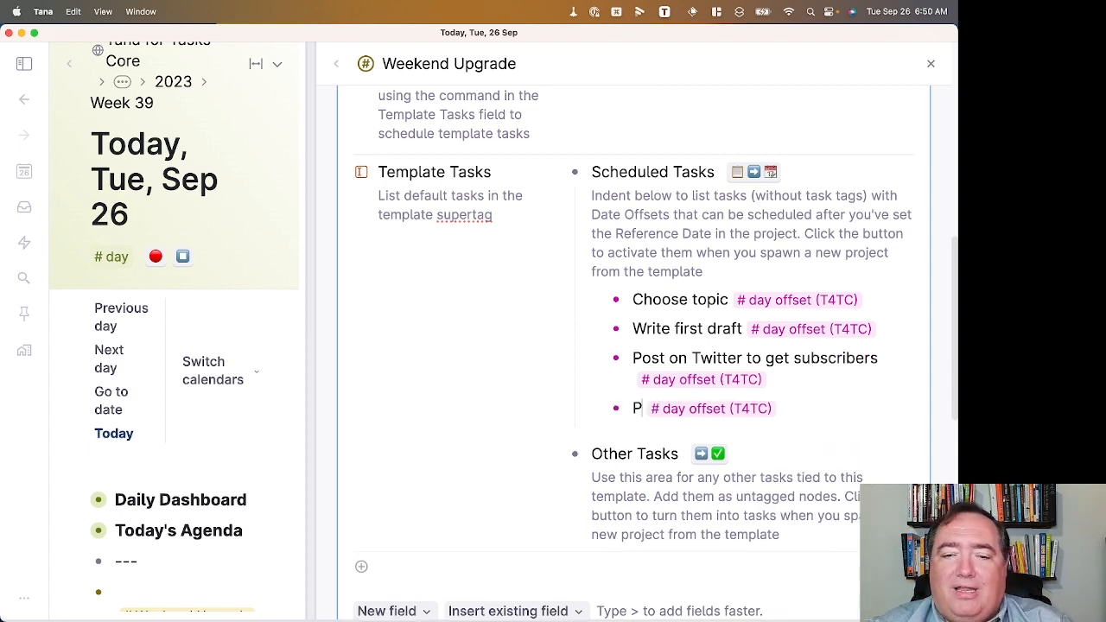
pyautogui.write('olish and send')
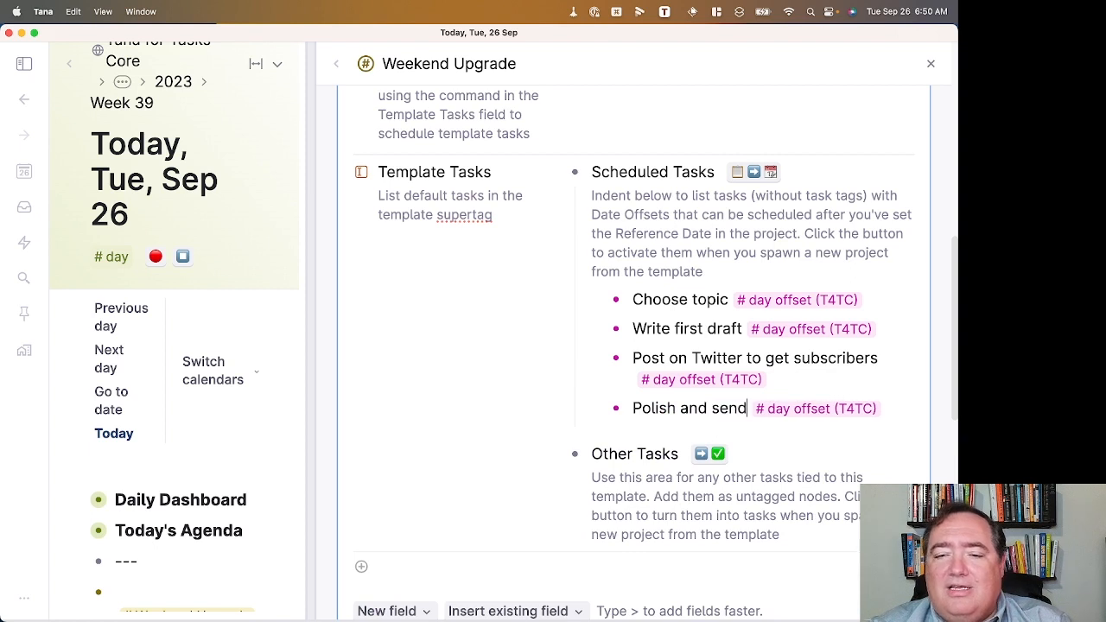
pyautogui.press('Return')
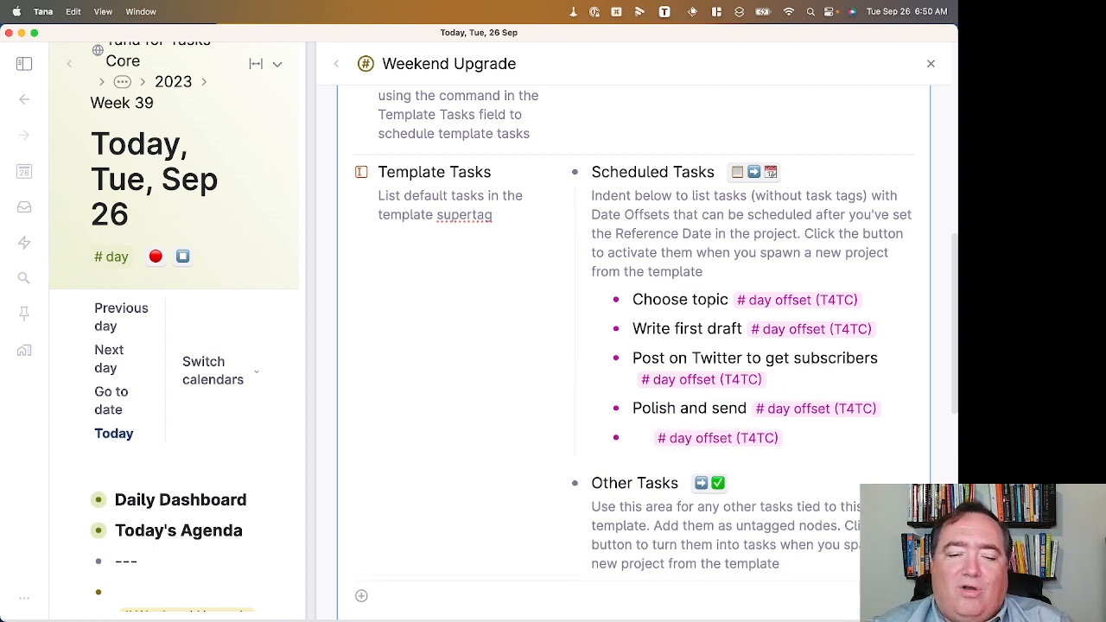
pyautogui.write('Copy post to ')
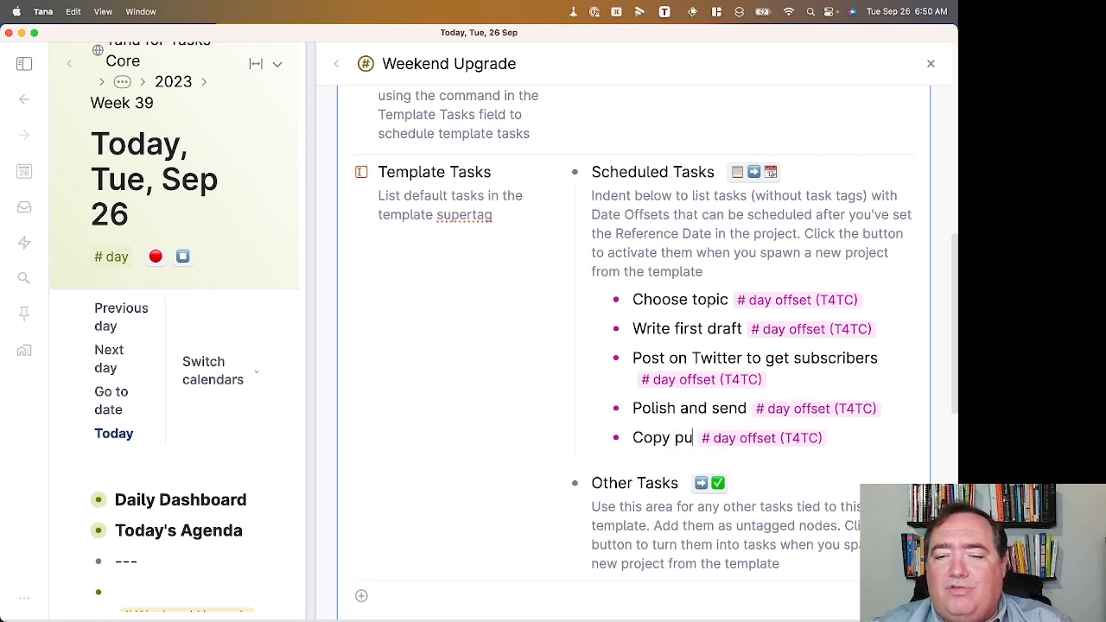
pyautogui.write('Medium')
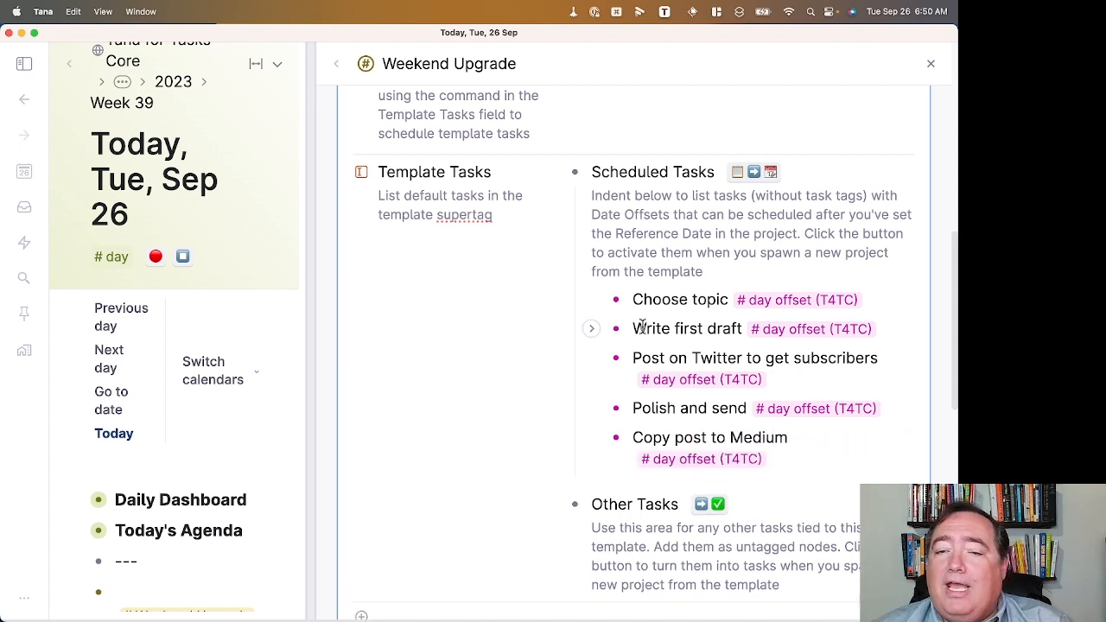
# Select all five scheduled tasks and expand them together to expose their Date offset fields.
pyautogui.moveTo(639, 294); pyautogui.dragTo(633, 437)
pyautogui.press('super+Down')
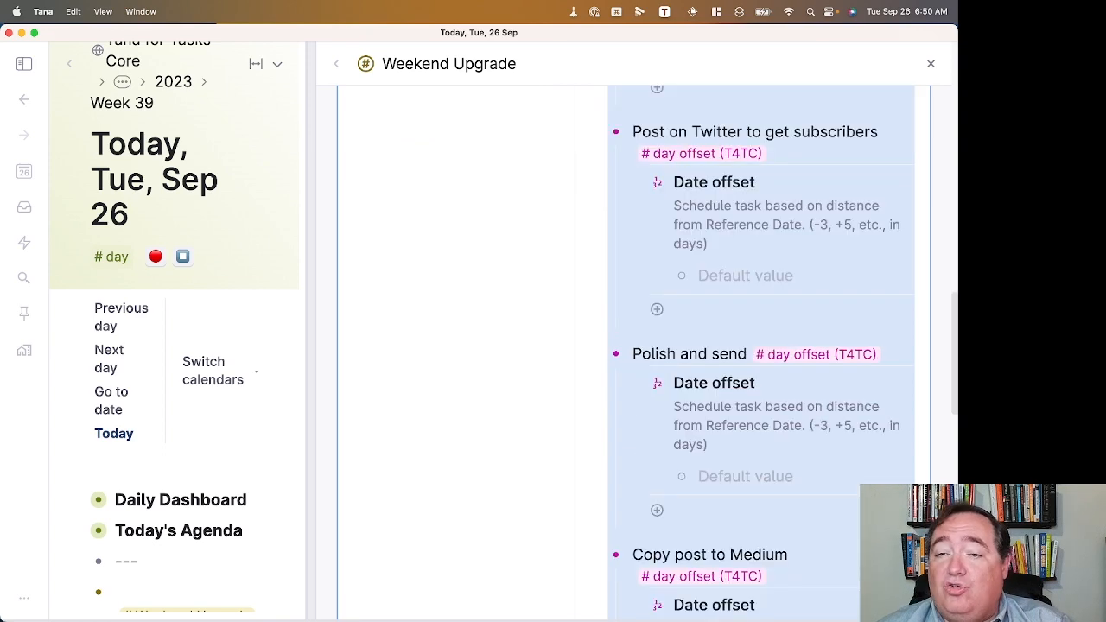
pyautogui.scroll(10, 635, 257)
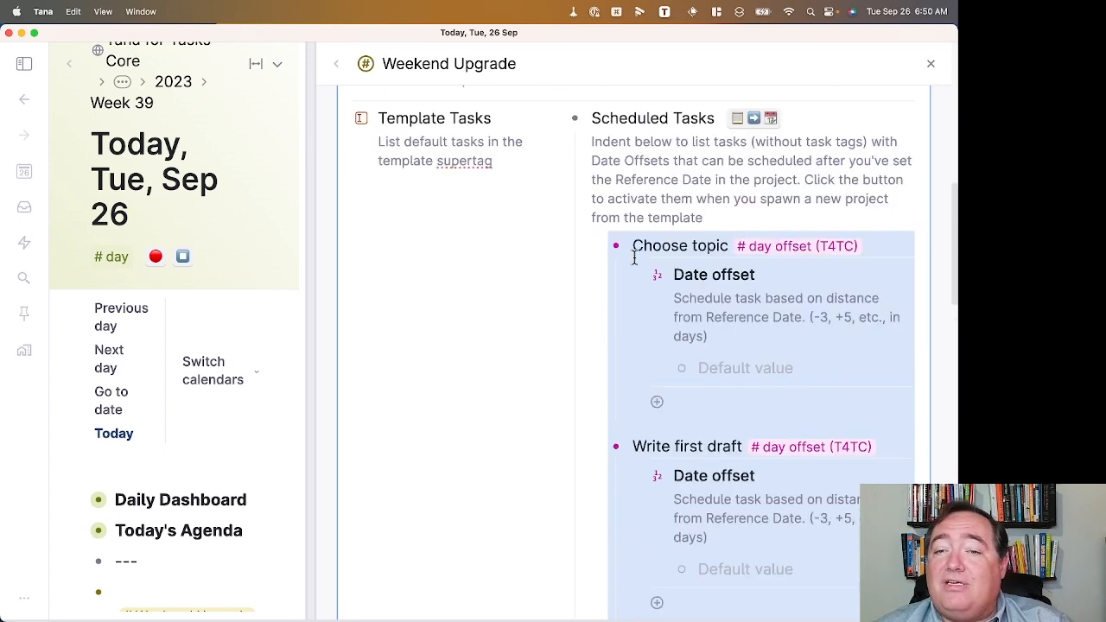
pyautogui.press('Escape')
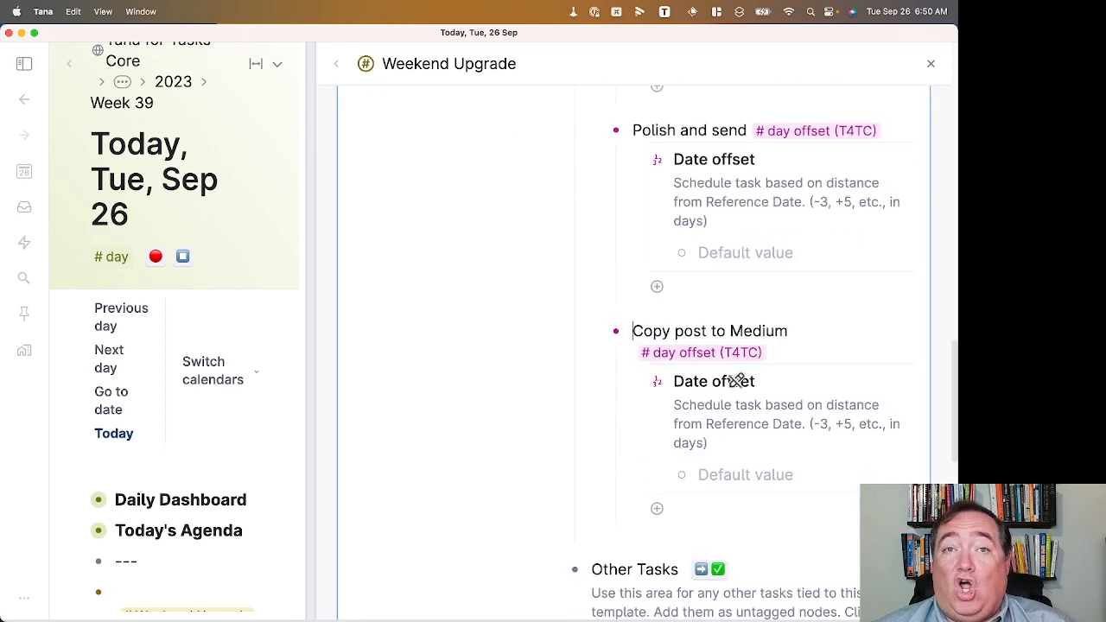
# Set the default Date offset of the Choose topic task to -10.
pyautogui.scroll(3, 732, 383)
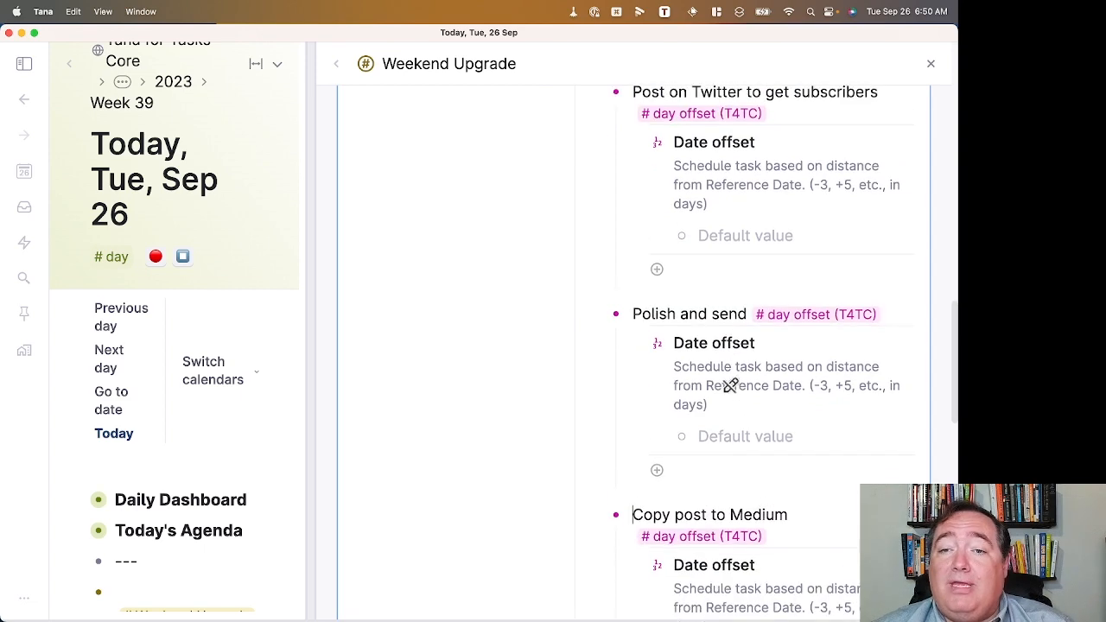
pyautogui.scroll(8, 732, 386)
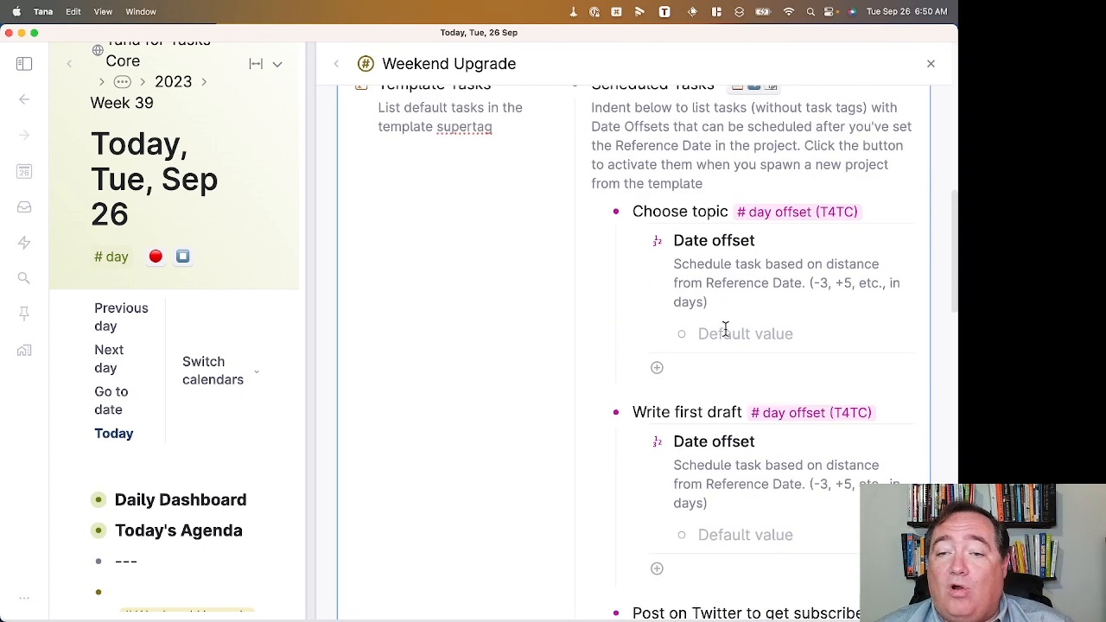
pyautogui.click(725, 334)
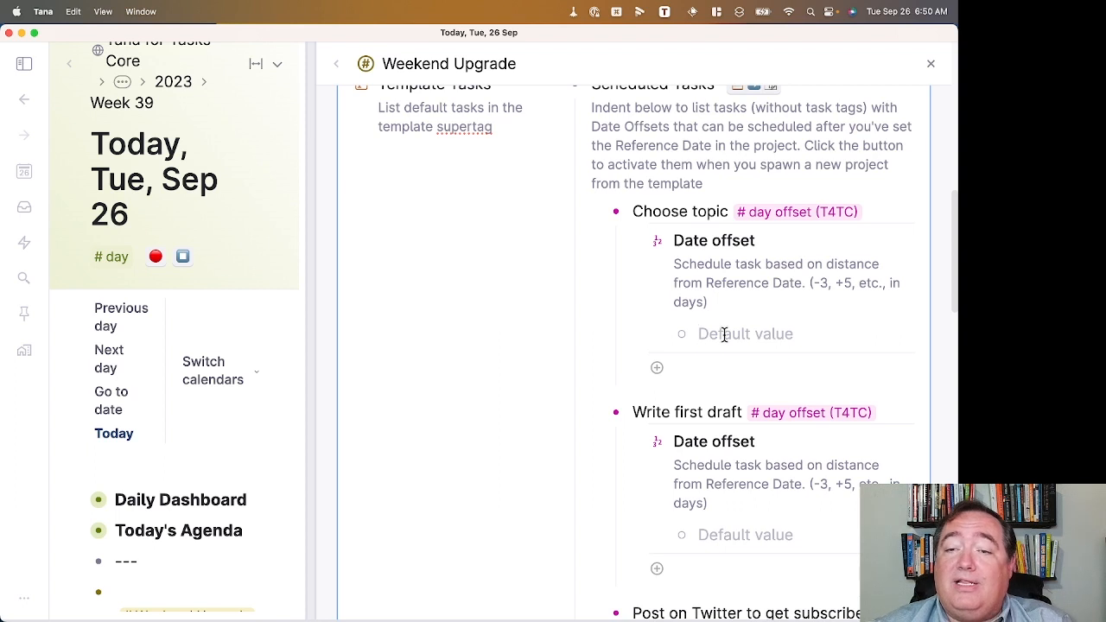
pyautogui.write('-10')
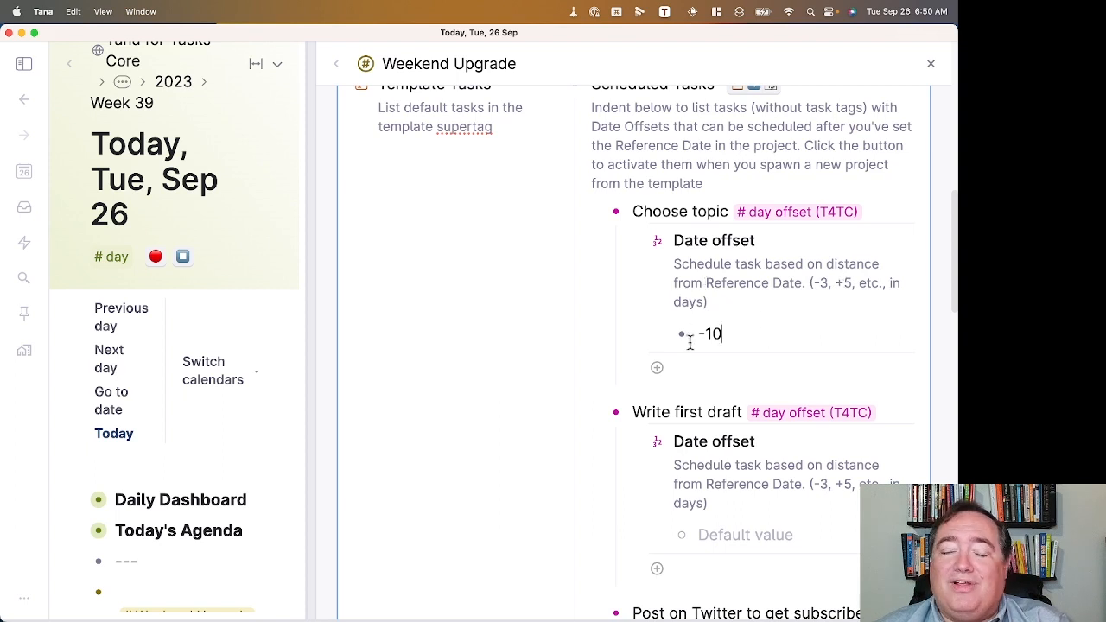
# Set the default Date offset to -7 for Write first draft and -5 for Post on Twitter to get subscribers.
pyautogui.scroll(-3, 695, 350)
pyautogui.scroll(-2, 695, 351)
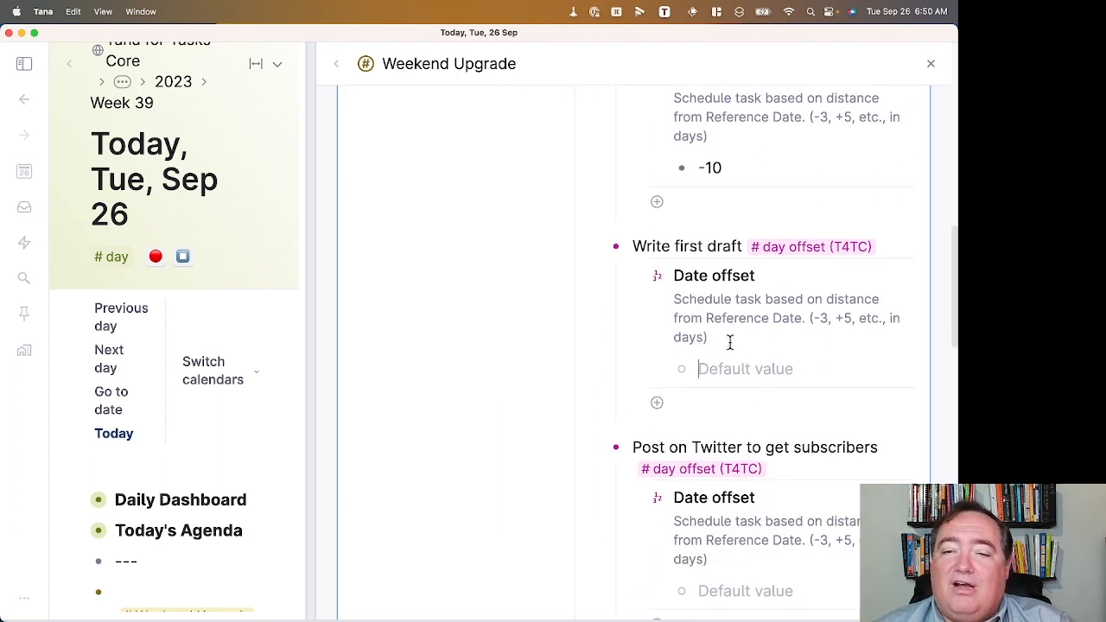
pyautogui.click(730, 369)
pyautogui.write('-7')
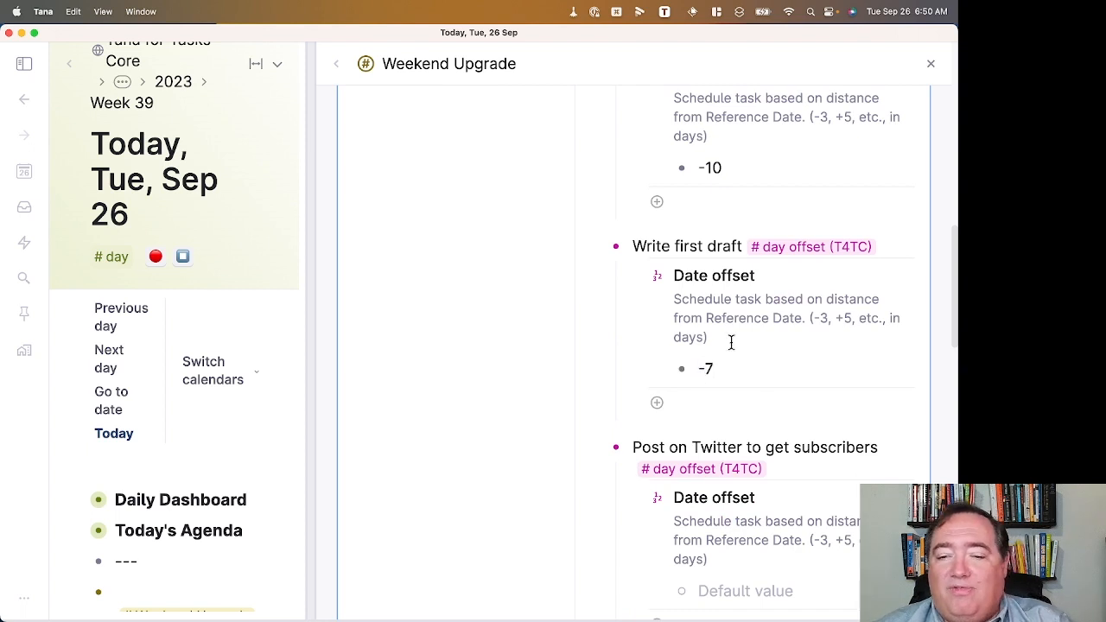
pyautogui.scroll(-3, 727, 363)
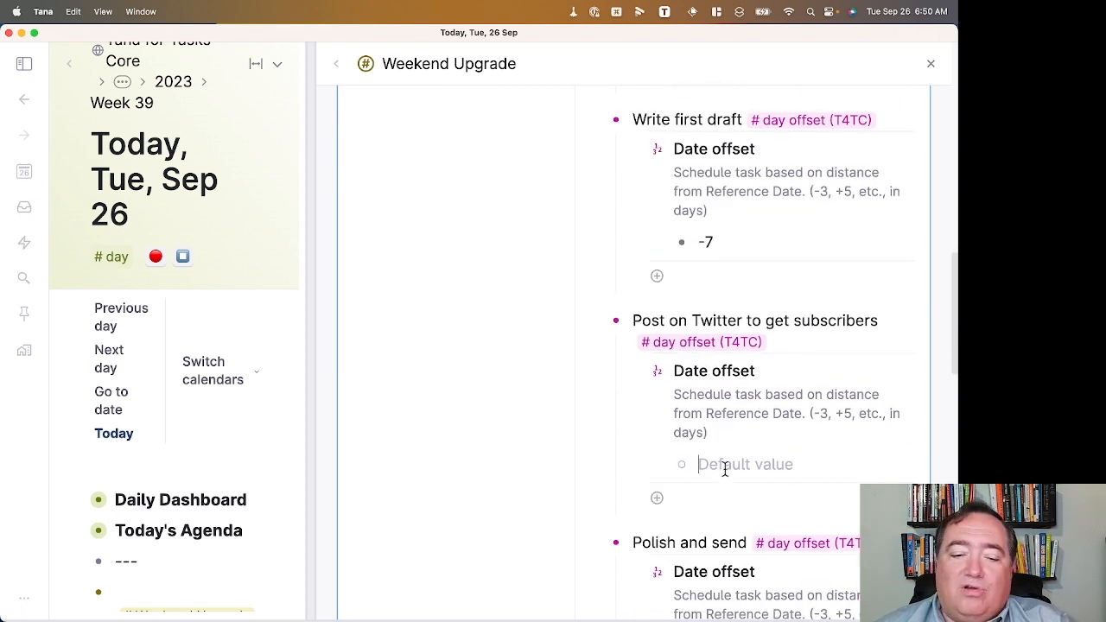
pyautogui.click(725, 467)
pyautogui.write('-5')
# Set the default Date offset to 0 for Polish and send and 14 for Copy post to Medium.
pyautogui.scroll(-3, 725, 424)
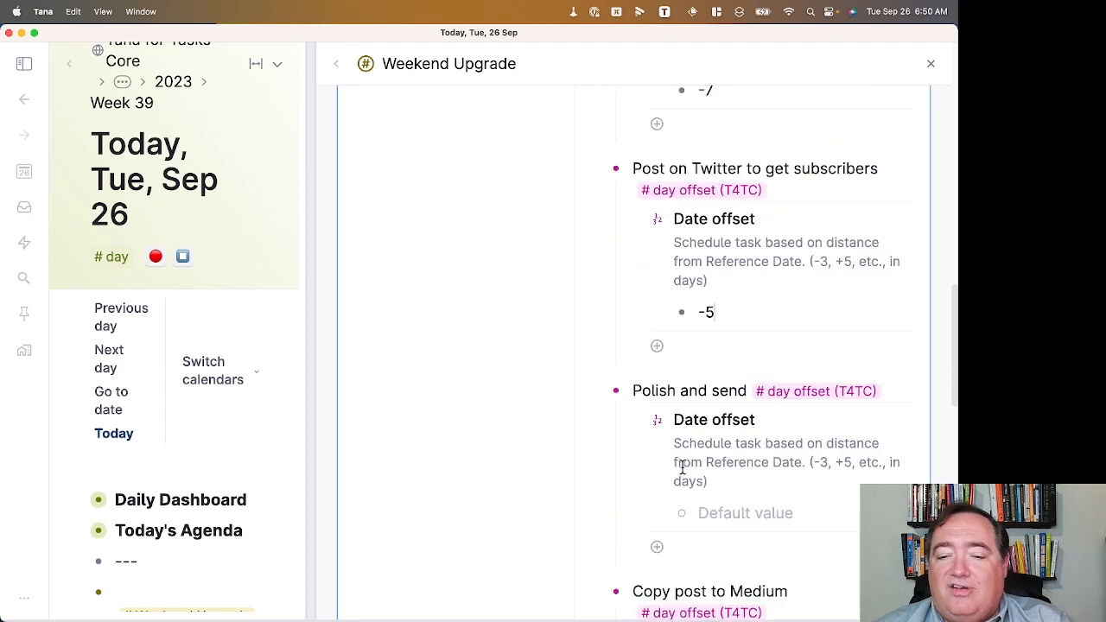
pyautogui.write('0')
pyautogui.scroll(-5, 711, 519)
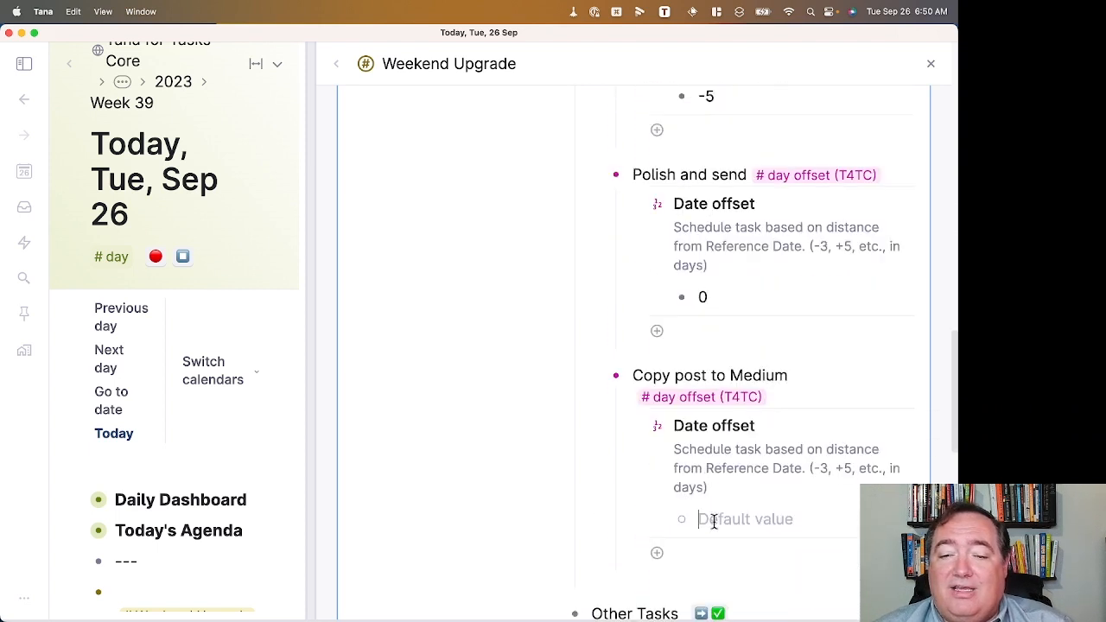
pyautogui.write('14')
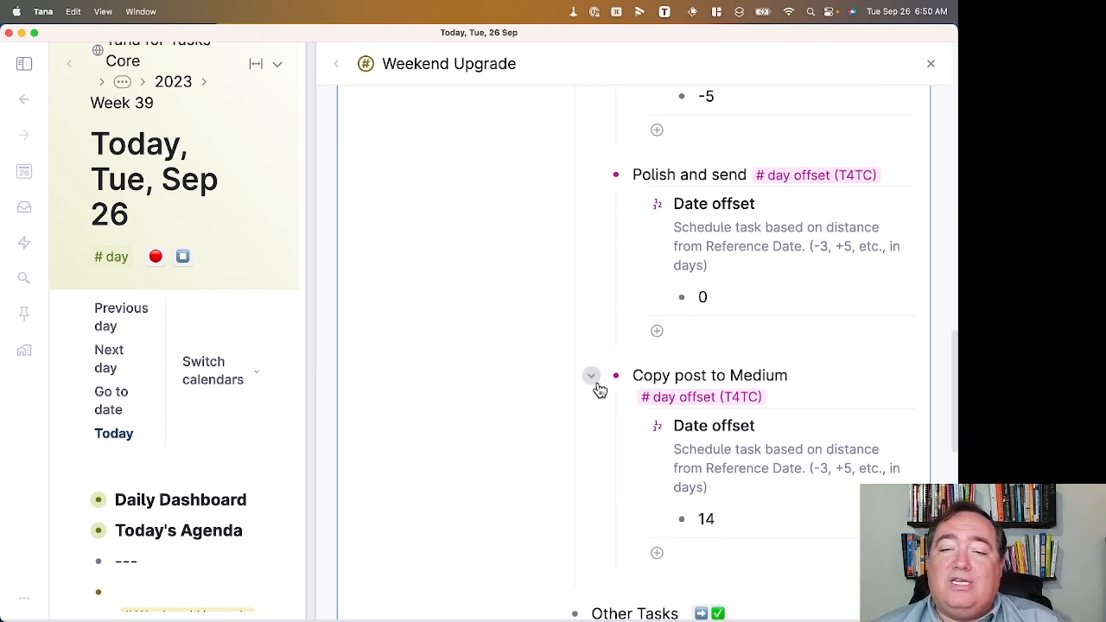
# Collapse each of the five scheduled tasks, and collapse the Scheduled Tasks node itself.
pyautogui.click(591, 381)
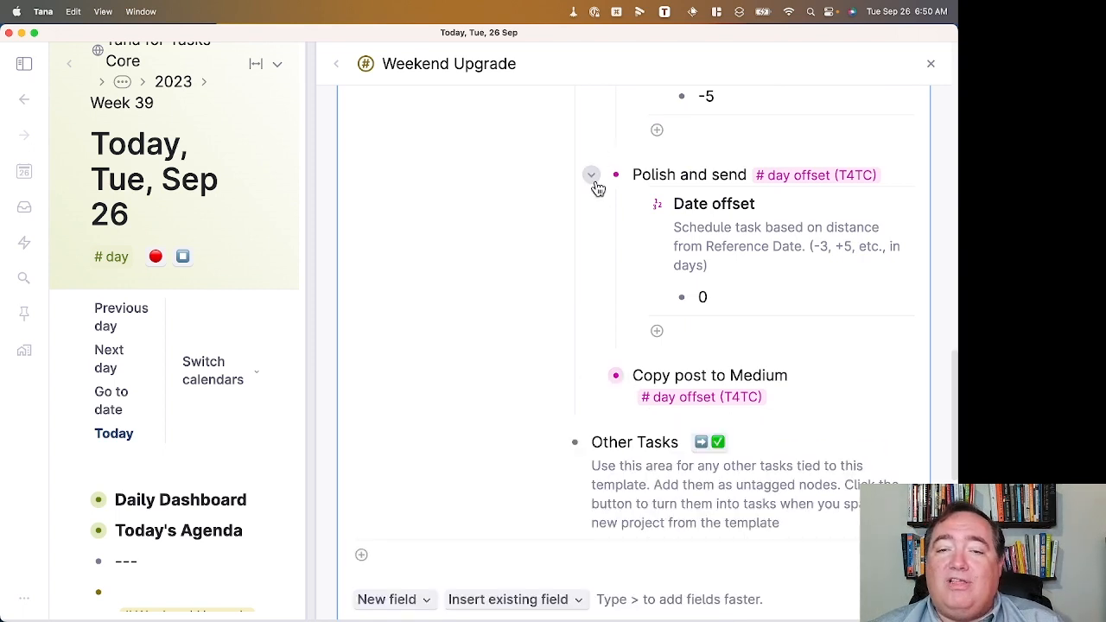
pyautogui.click(593, 178)
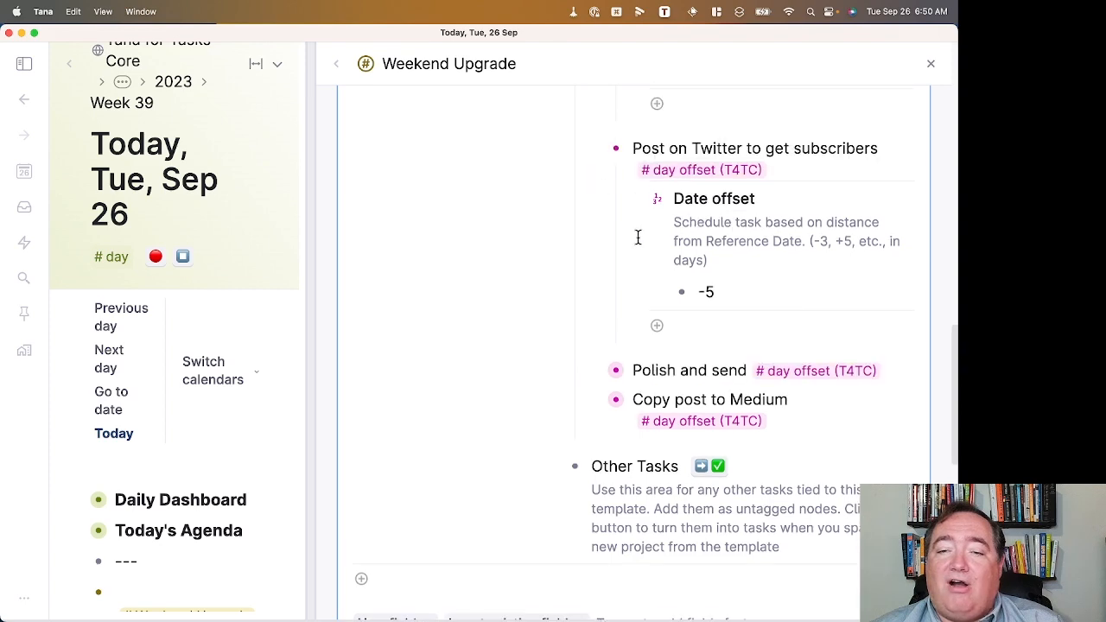
pyautogui.click(593, 153)
pyautogui.scroll(3, 633, 285)
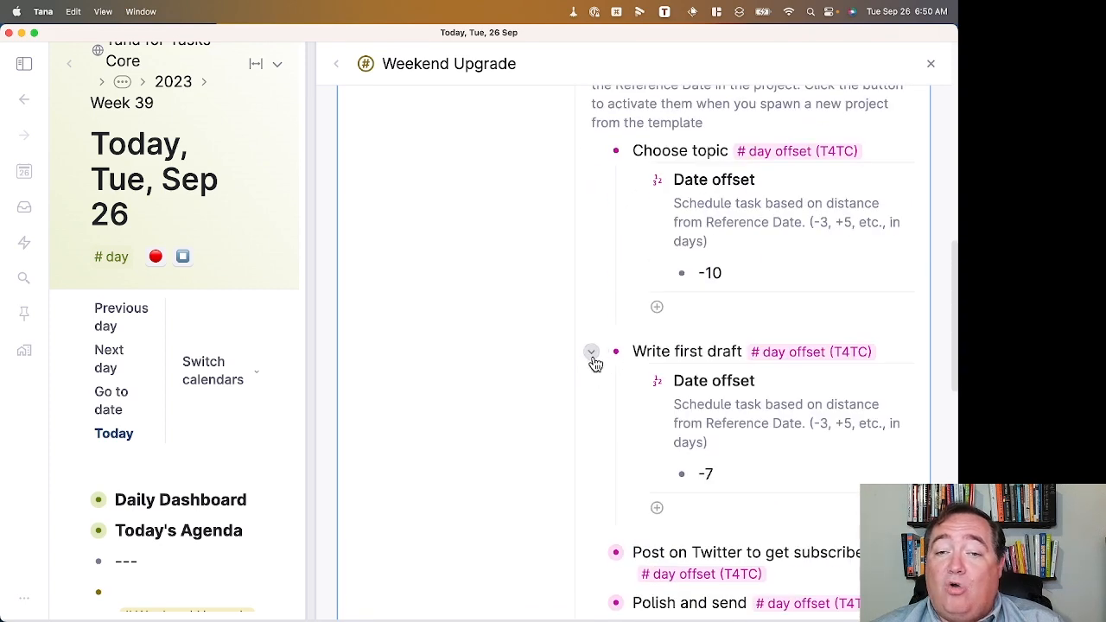
pyautogui.click(593, 361)
pyautogui.click(593, 153)
pyautogui.scroll(3, 632, 217)
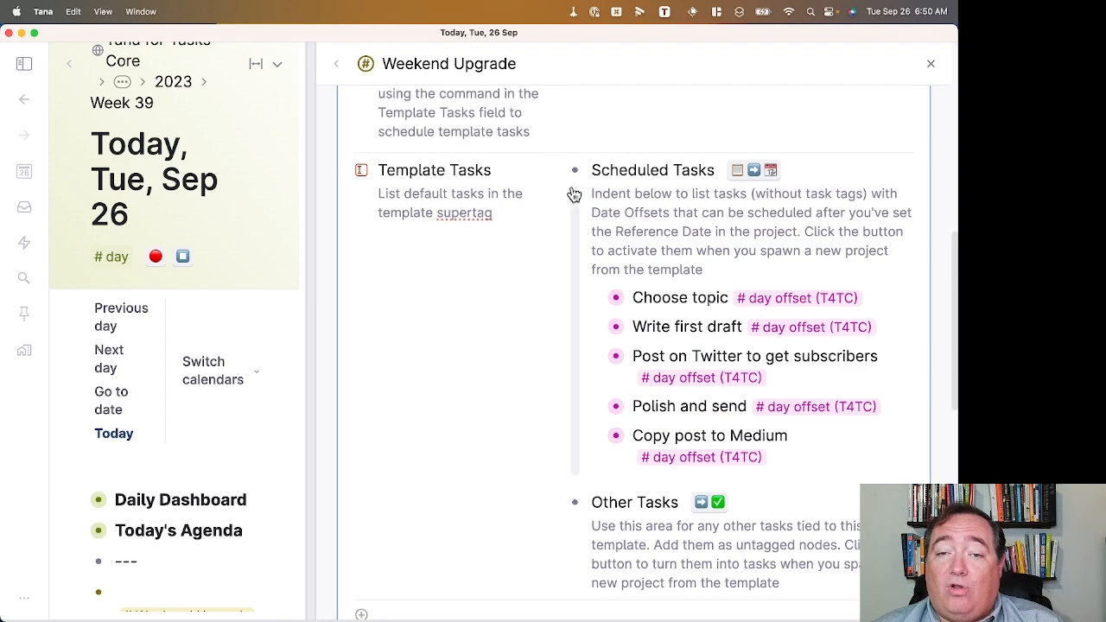
pyautogui.click(553, 171)
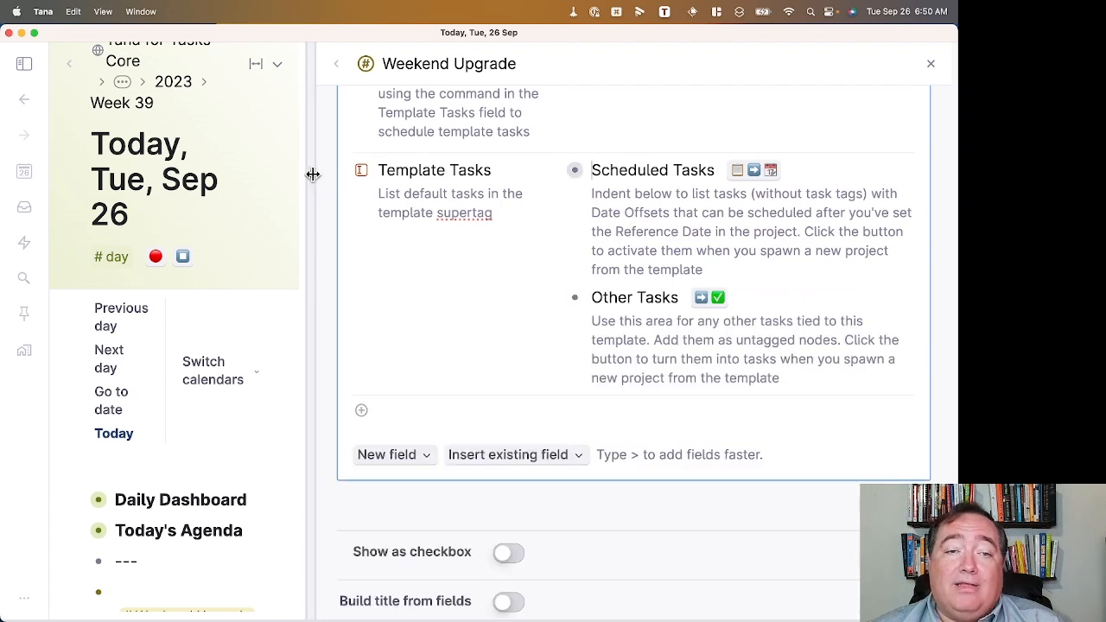
# Widen the daily page beside the supertag configuration and delete its unnamed Weekend Upgrade node.
pyautogui.moveTo(314, 173); pyautogui.dragTo(447, 164)
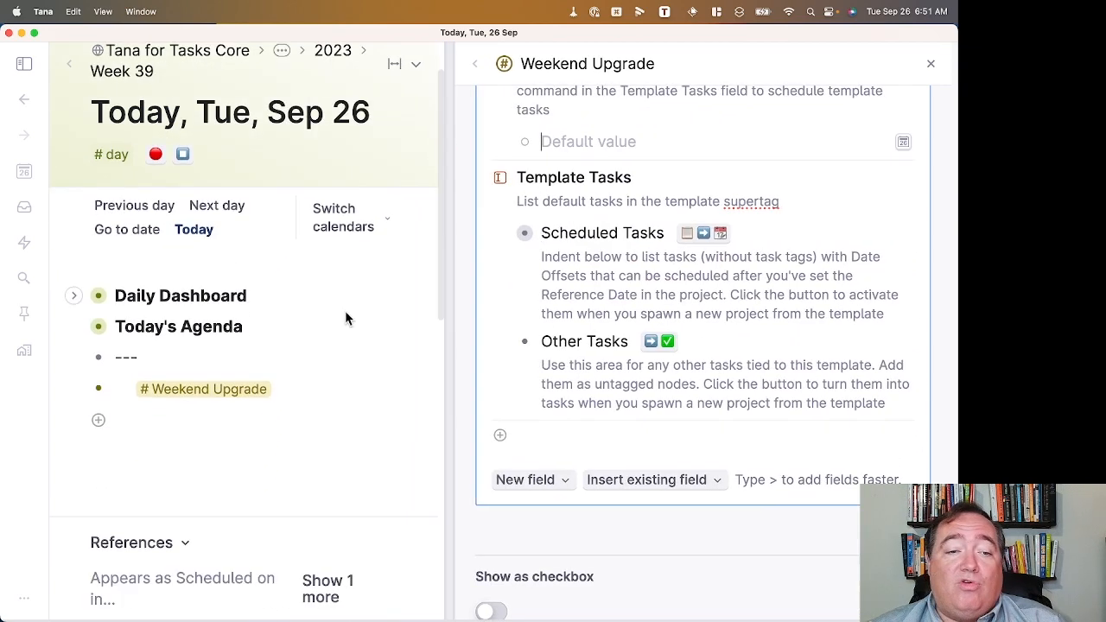
pyautogui.click(128, 410)
pyautogui.press('Escape')
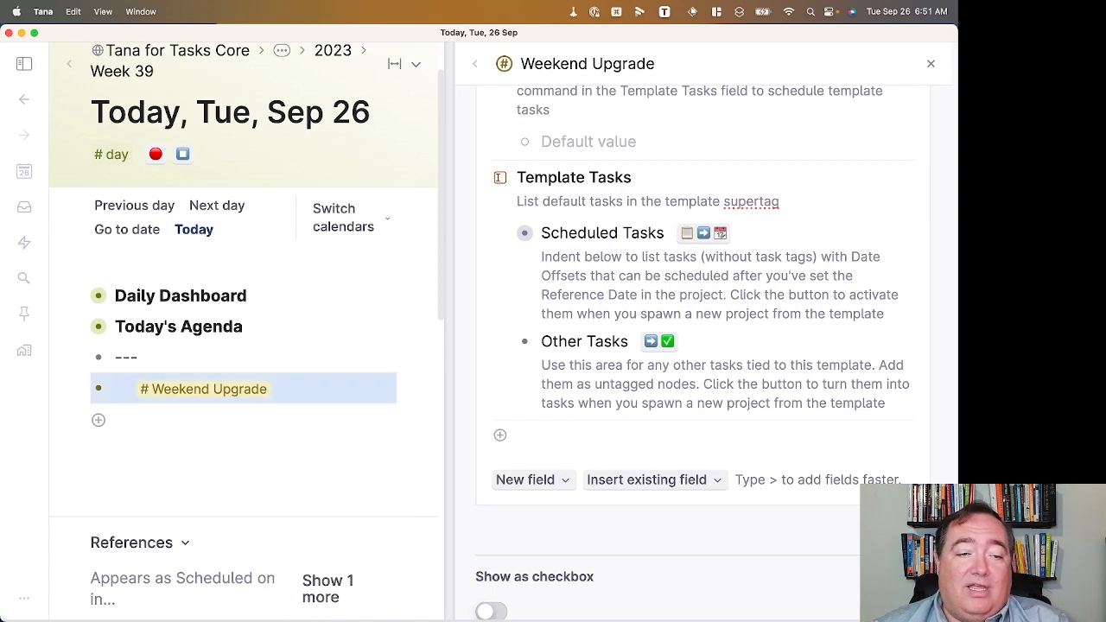
pyautogui.press('BackSpace')
# Create a new node on today's page with the Weekend Upgrade supertag and name it "WU 55".
pyautogui.write('#Wee')
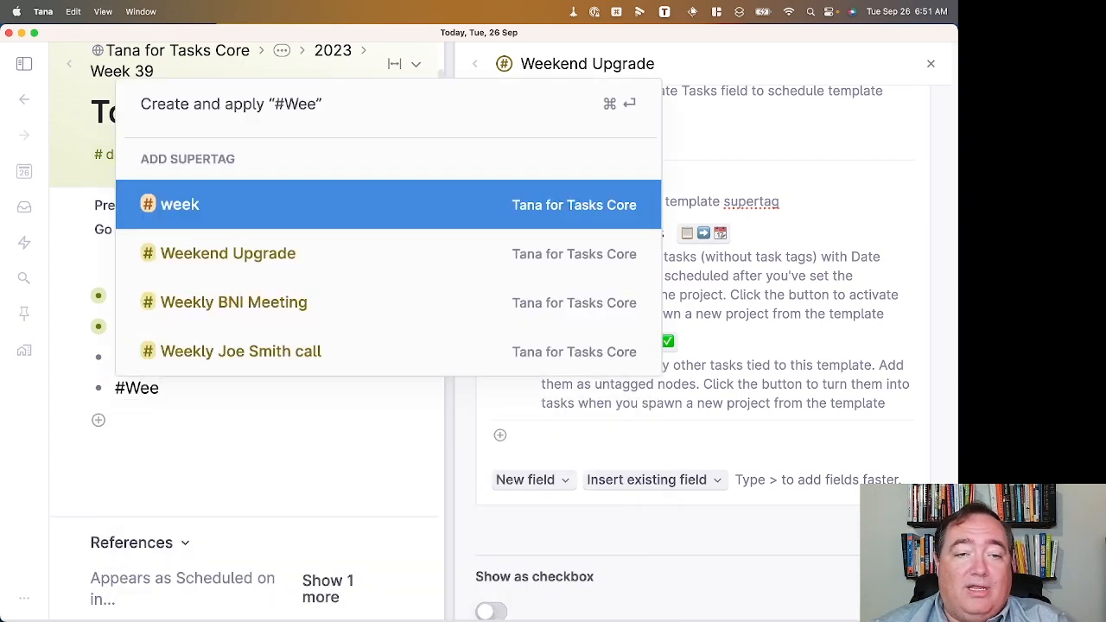
pyautogui.press('Down')
pyautogui.press('Return')
pyautogui.write('WU ')
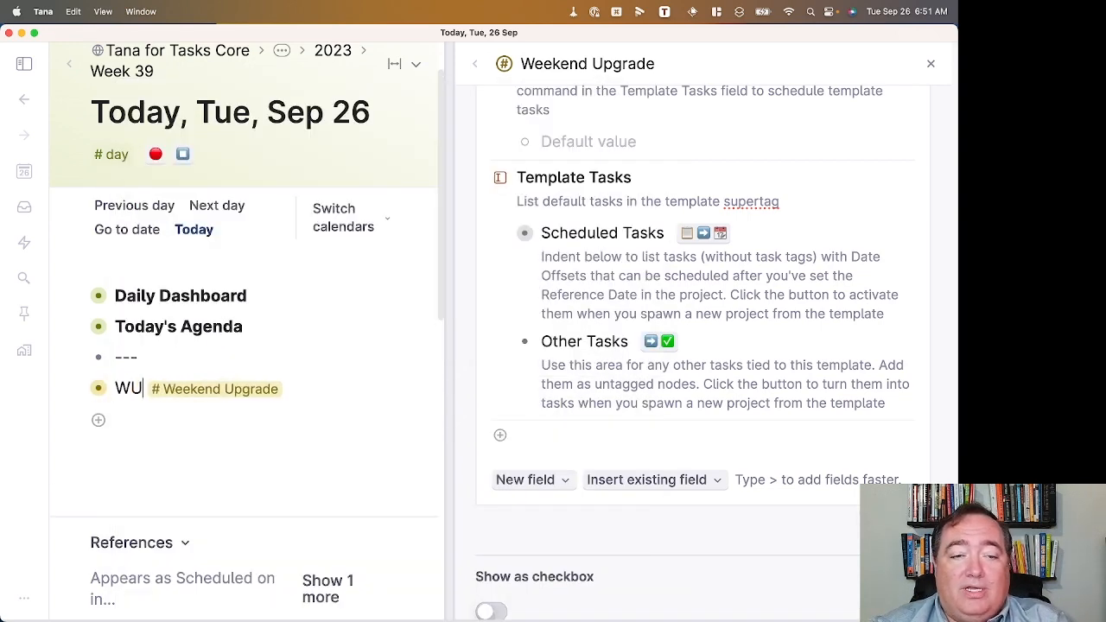
pyautogui.write('55')
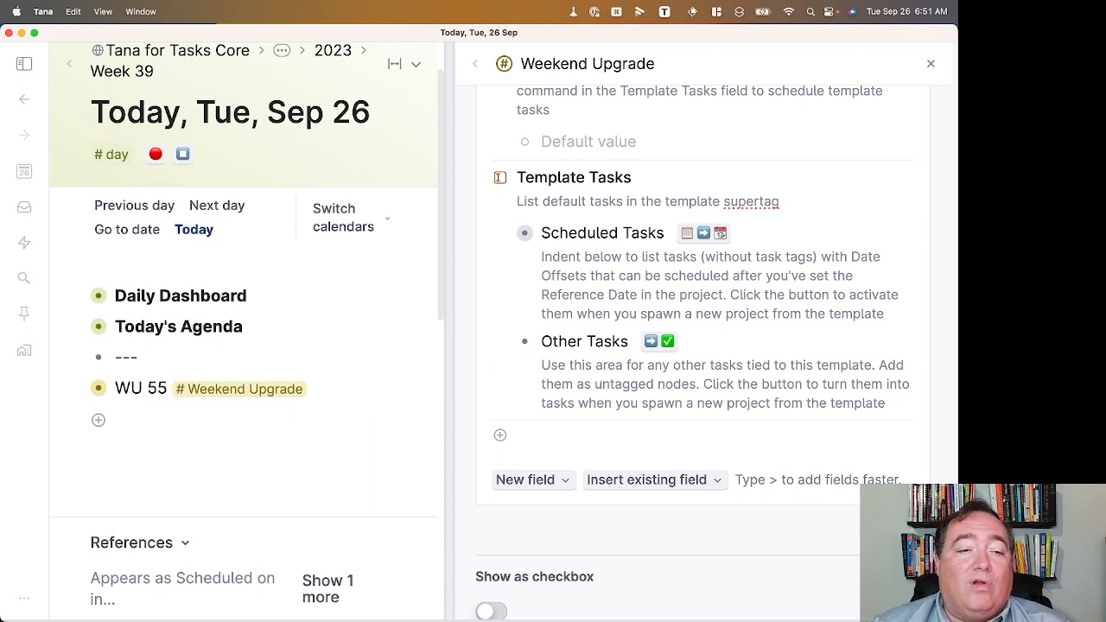
# Expand the WU 55 node and widen the daily page beside the supertag configuration.
pyautogui.press('super+Down')
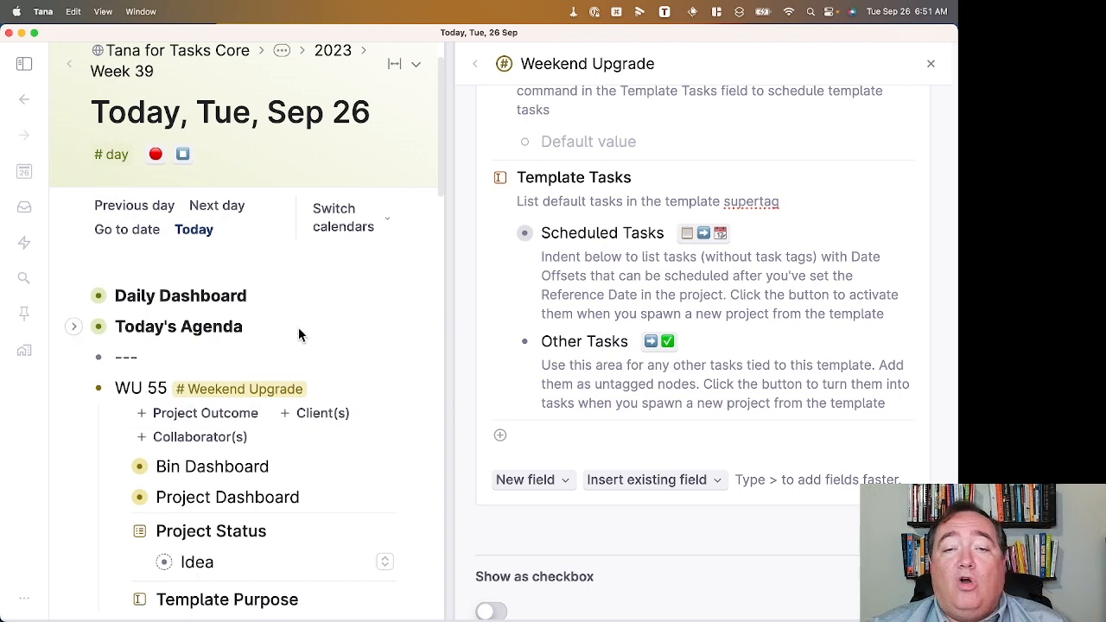
pyautogui.moveTo(447, 220); pyautogui.dragTo(555, 203)
pyautogui.scroll(-2, 328, 467)
pyautogui.scroll(-3, 324, 467)
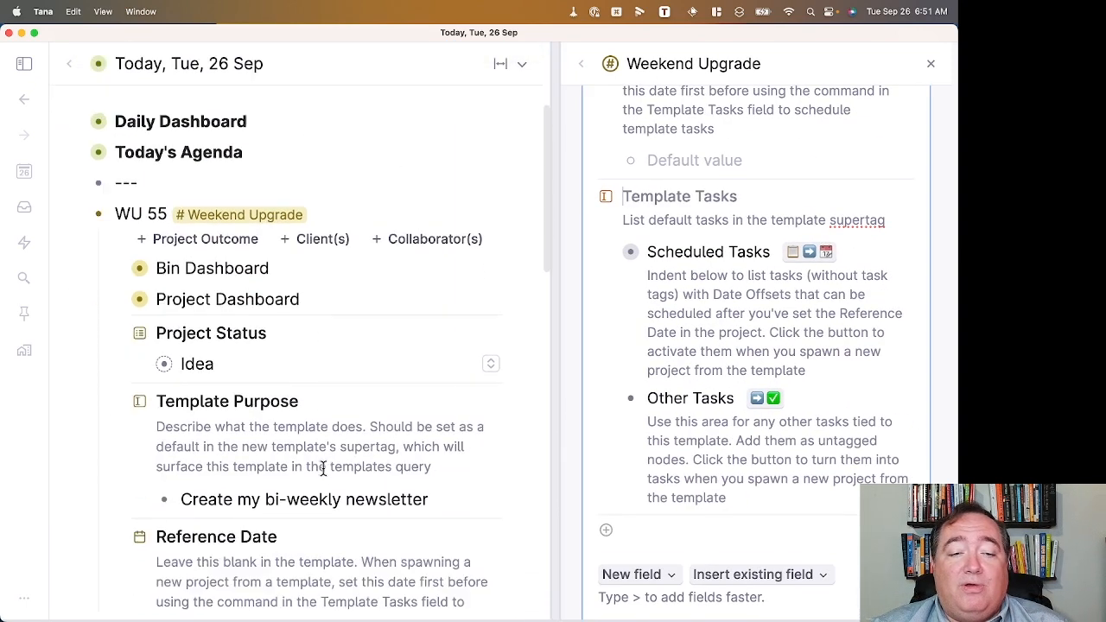
# Set WU 55's Reference Date to Friday, November 17, 2023.
pyautogui.scroll(3, 317, 469)
pyautogui.scroll(-2, 311, 470)
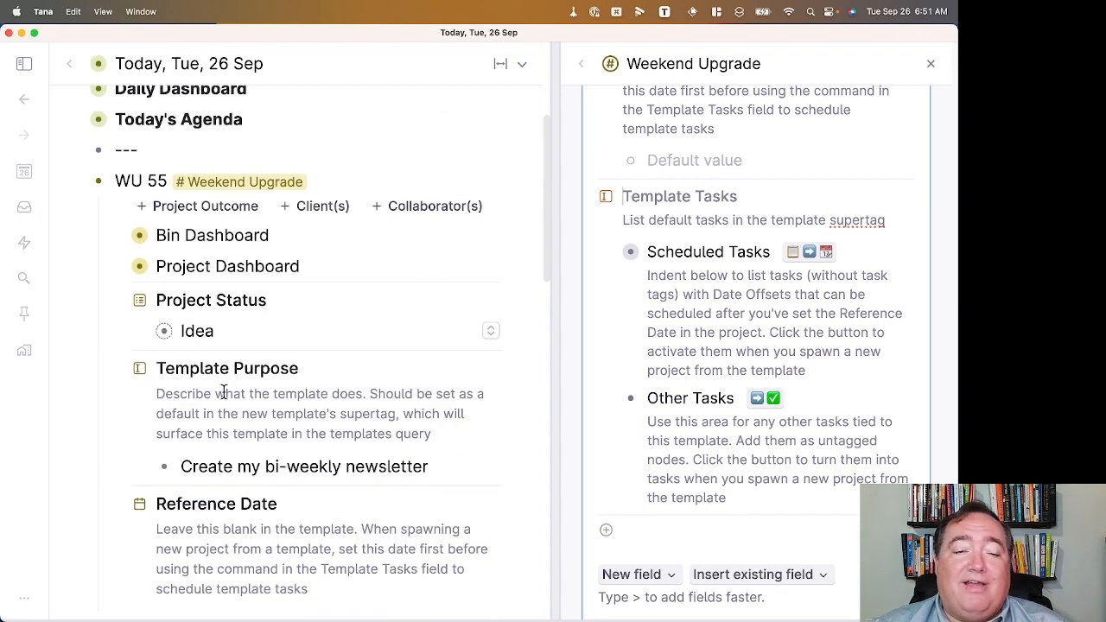
pyautogui.scroll(-2, 221, 391)
pyautogui.scroll(-1, 223, 390)
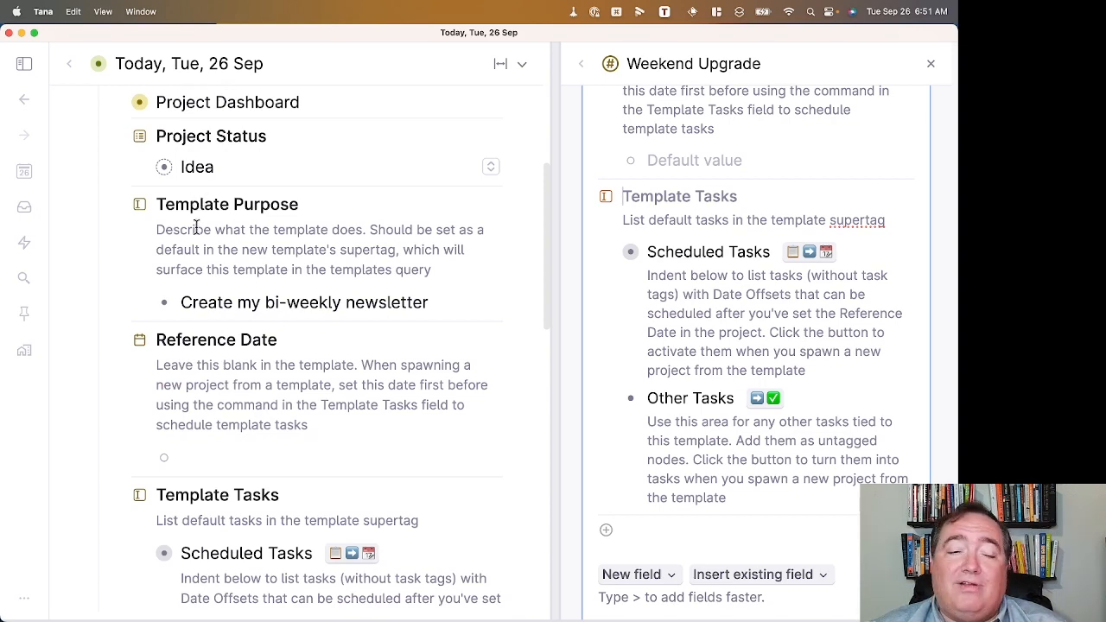
pyautogui.scroll(-3, 197, 227)
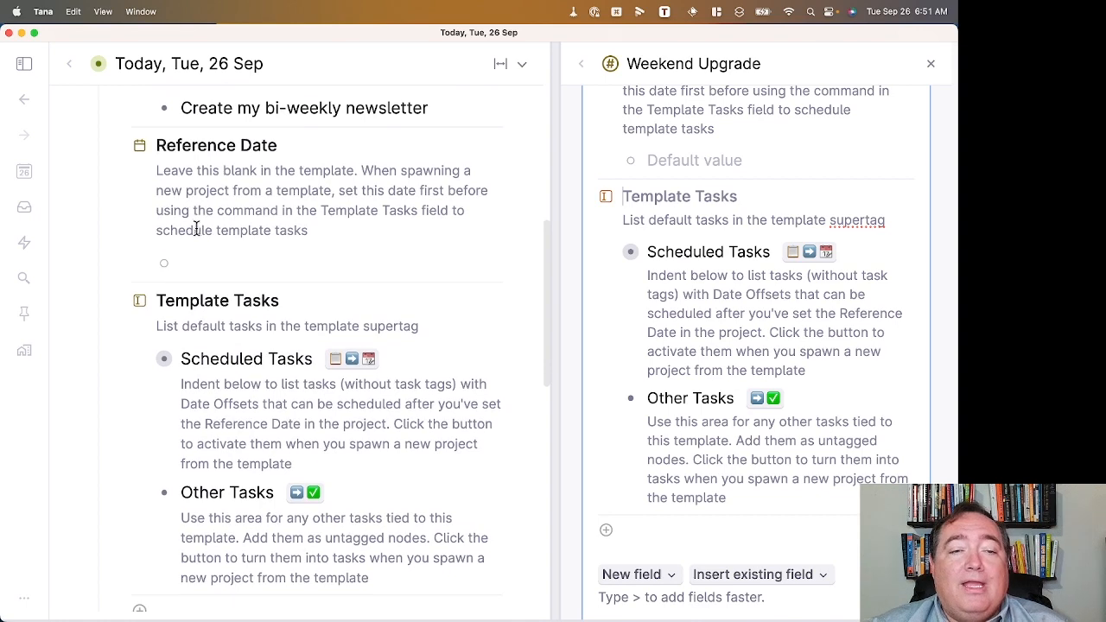
pyautogui.scroll(-1, 199, 227)
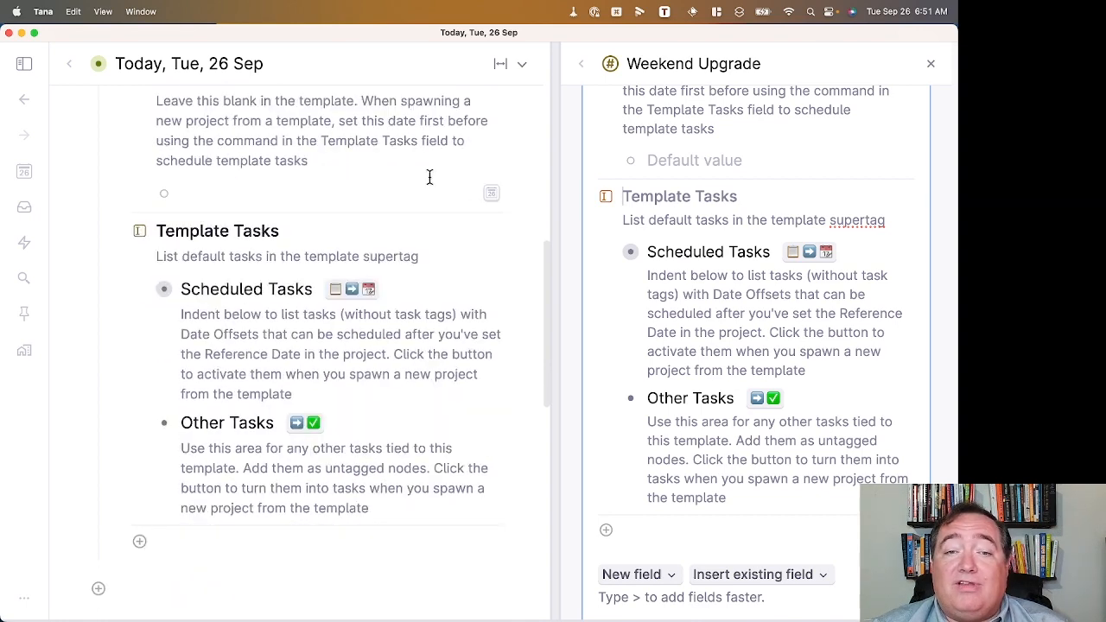
pyautogui.click(490, 194)
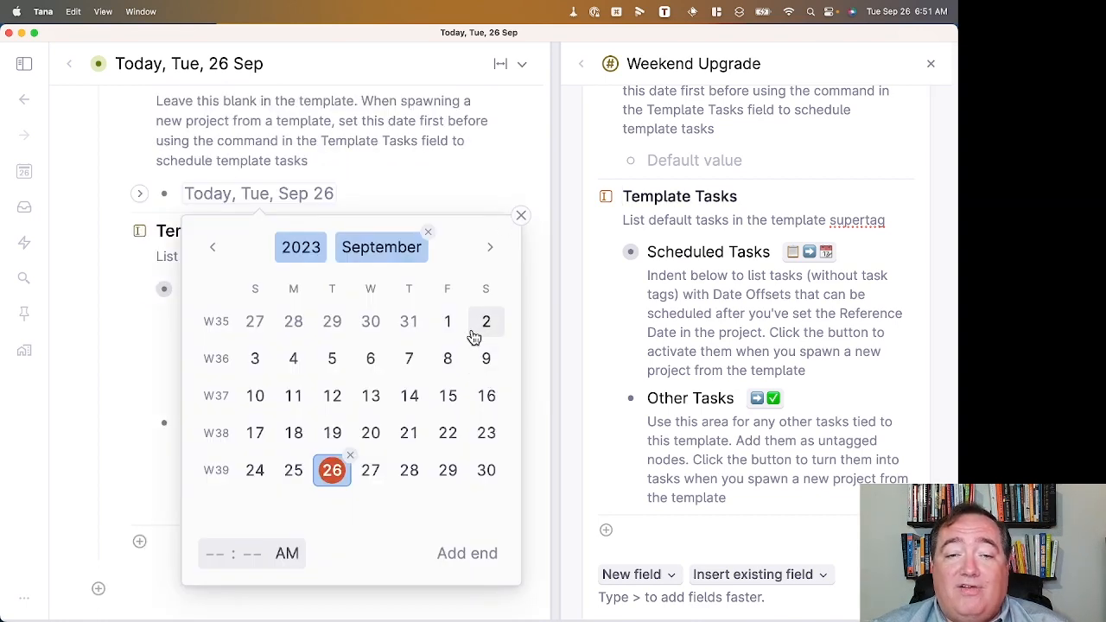
pyautogui.click(490, 247)
pyautogui.click(490, 247)
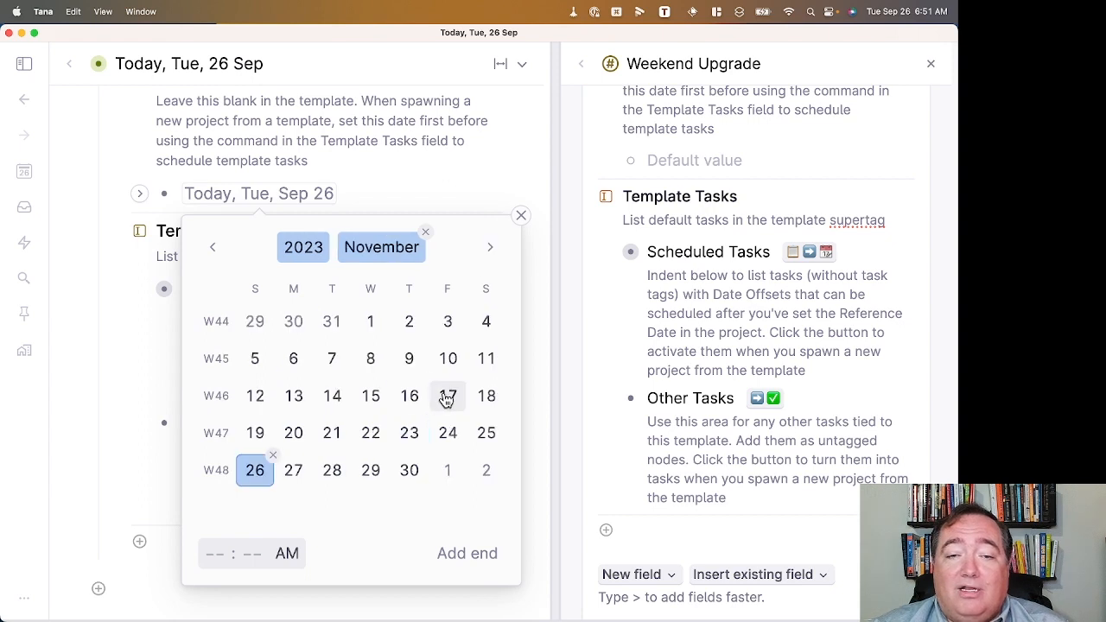
pyautogui.click(447, 396)
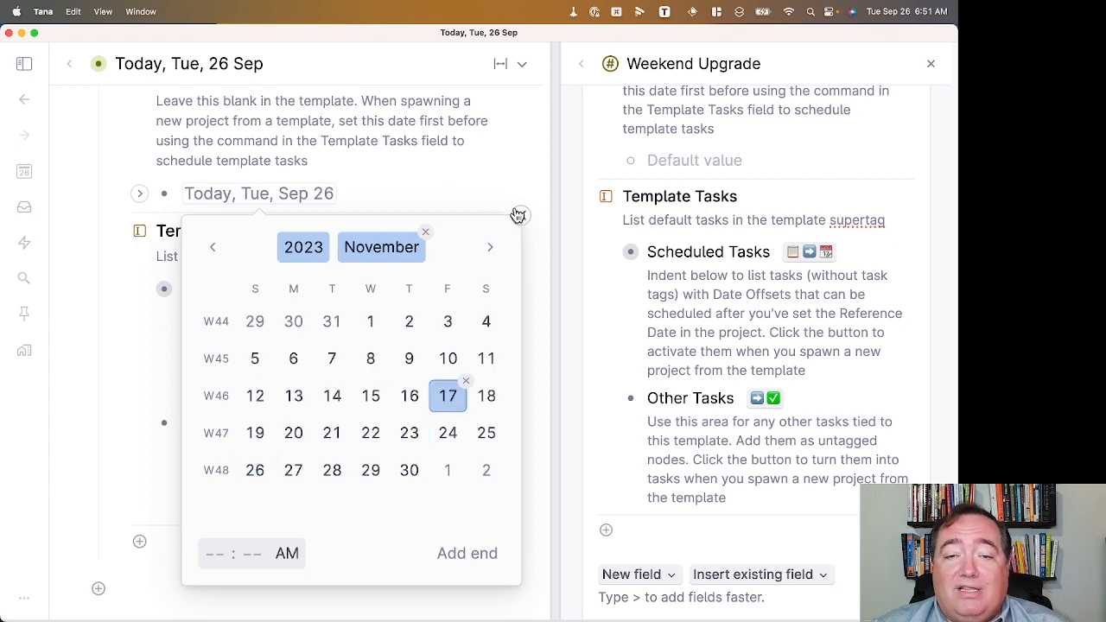
pyautogui.click(532, 320)
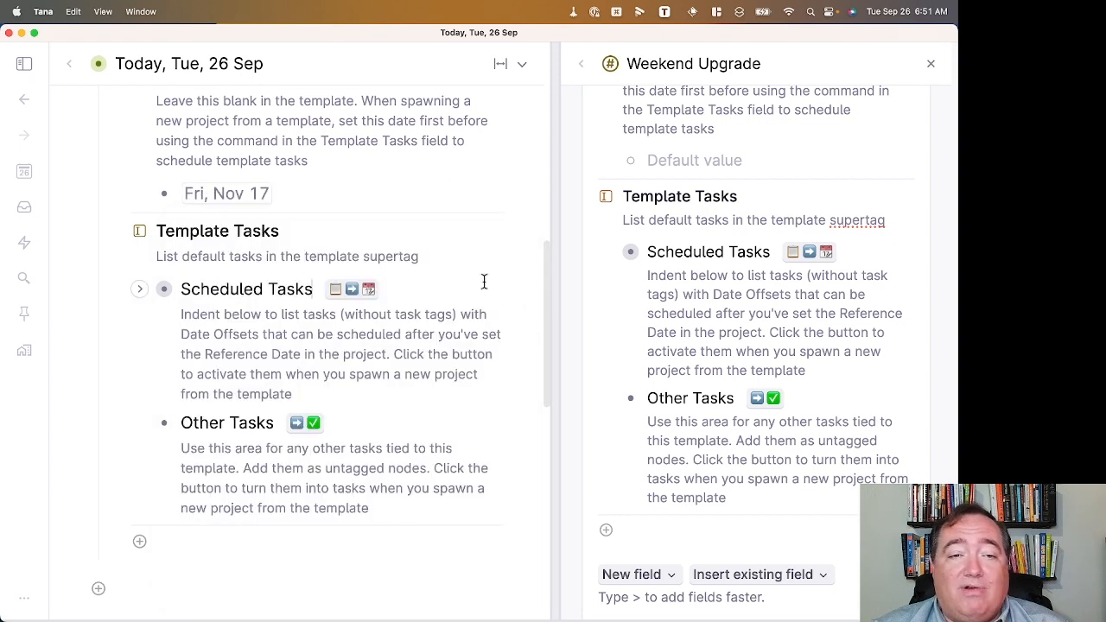
# Expand Scheduled Tasks in WU 55 and run its command to turn the day-offset nodes into scheduled tasks.
pyautogui.click(141, 291)
pyautogui.scroll(-1, 259, 415)
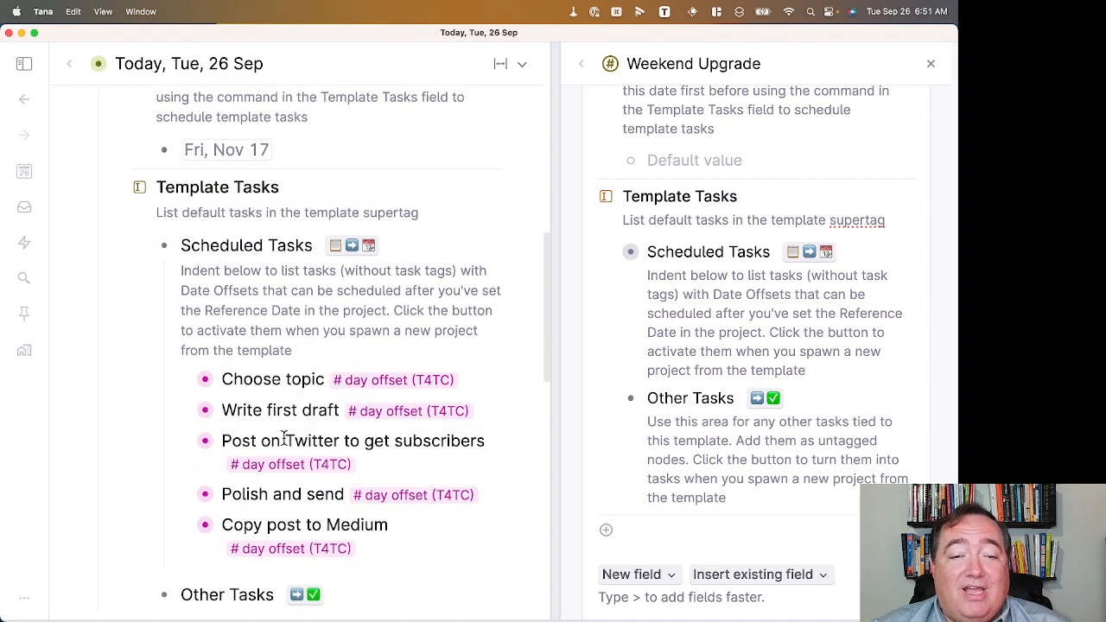
pyautogui.scroll(1, 294, 406)
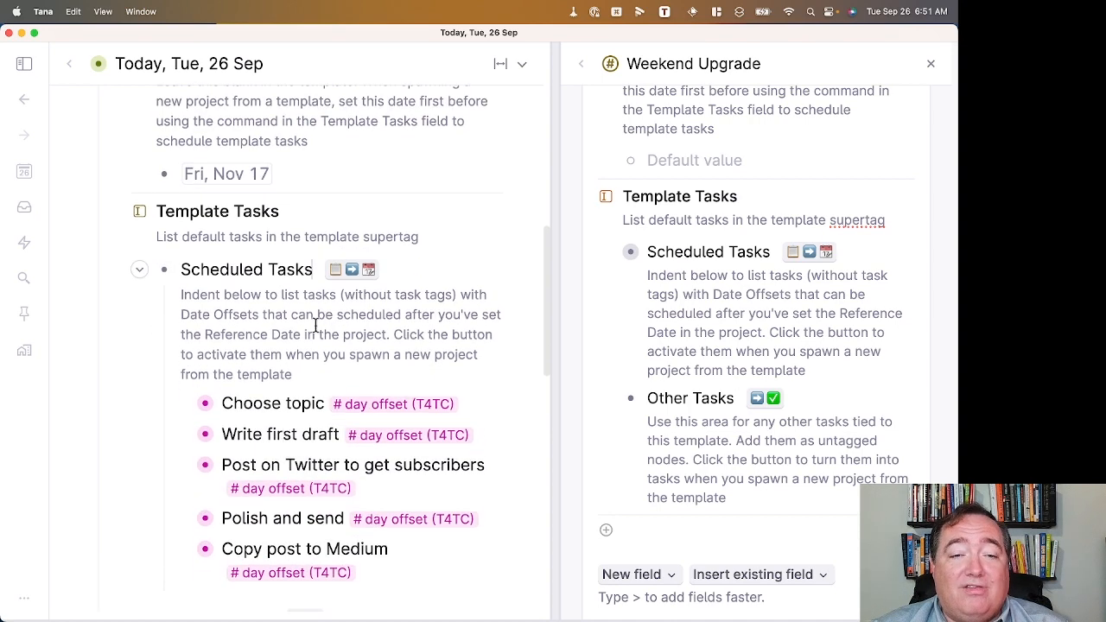
pyautogui.click(338, 272)
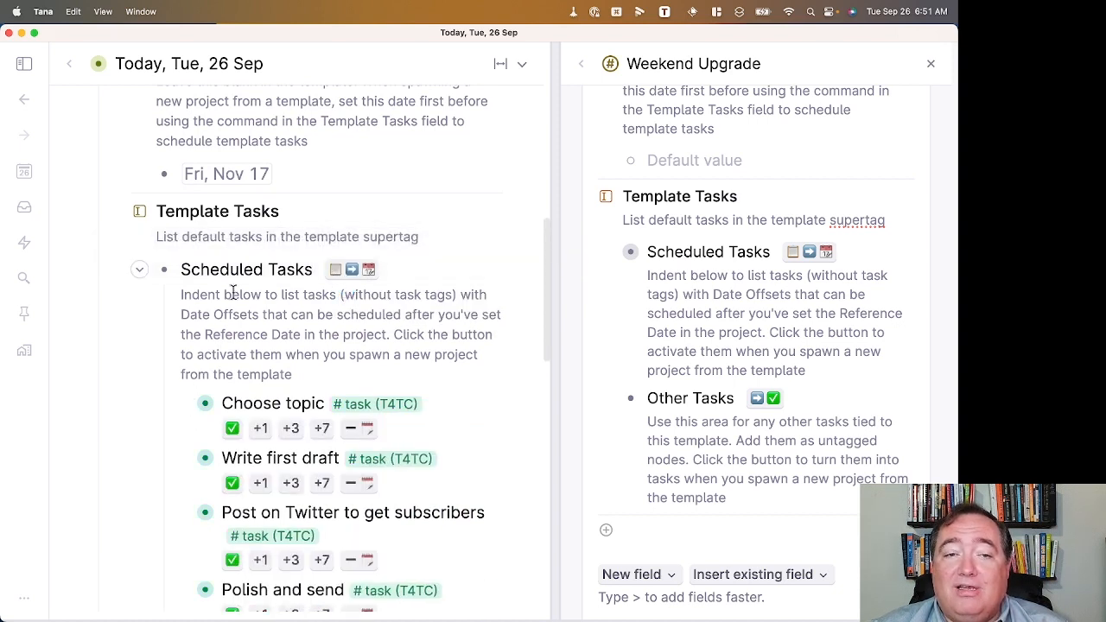
# Check the Assigned Bin and Scheduled on fields of Choose topic and Write first draft, collapsing each task again.
pyautogui.click(181, 403)
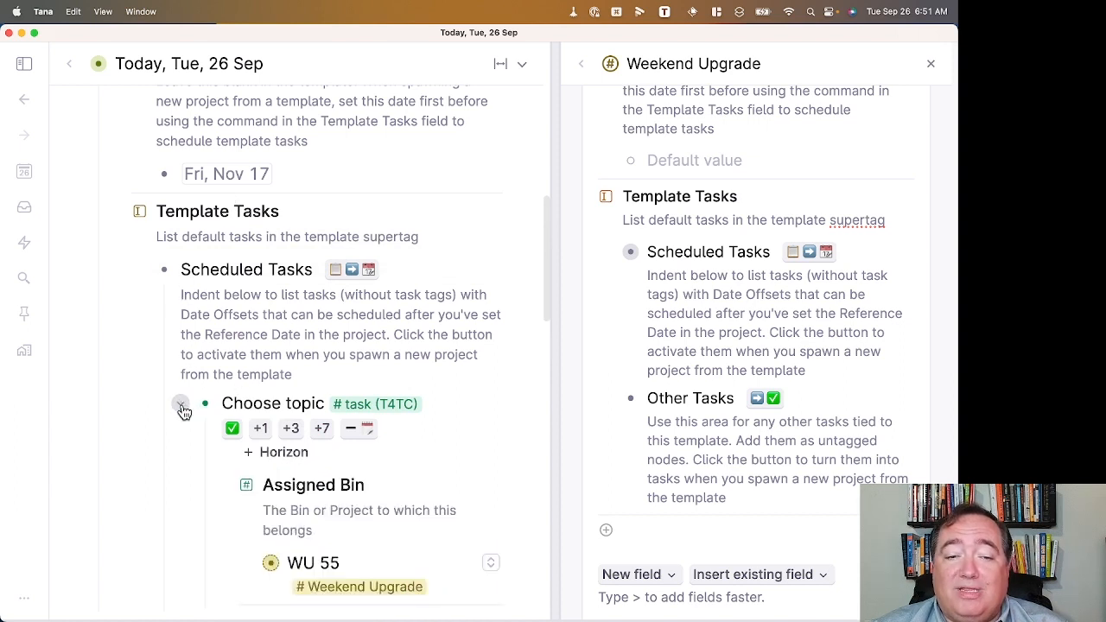
pyautogui.scroll(-5, 215, 383)
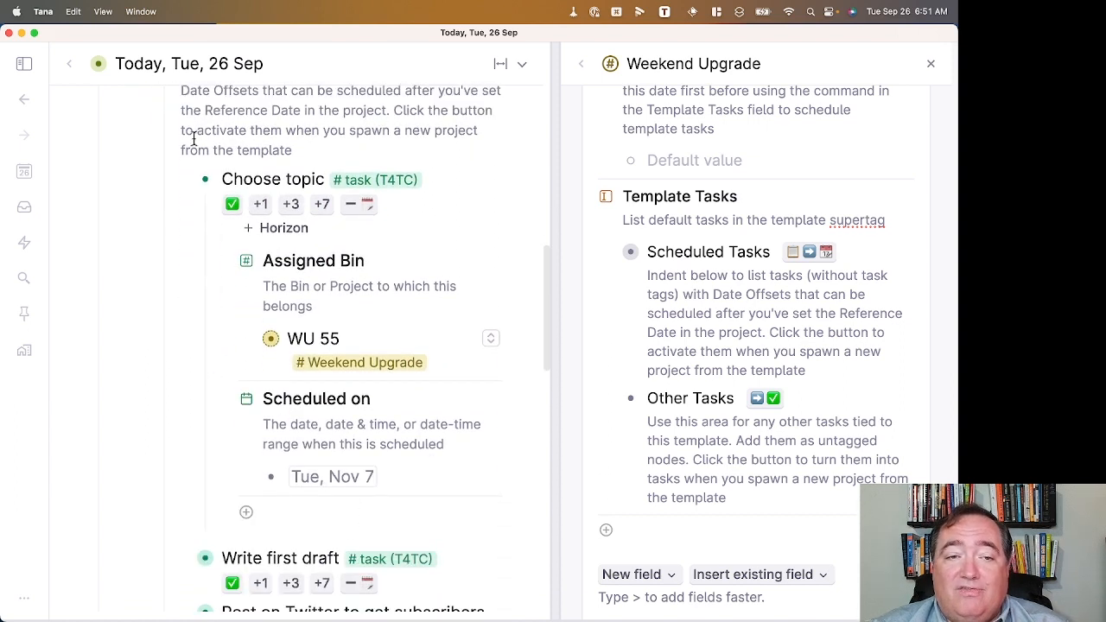
pyautogui.click(180, 180)
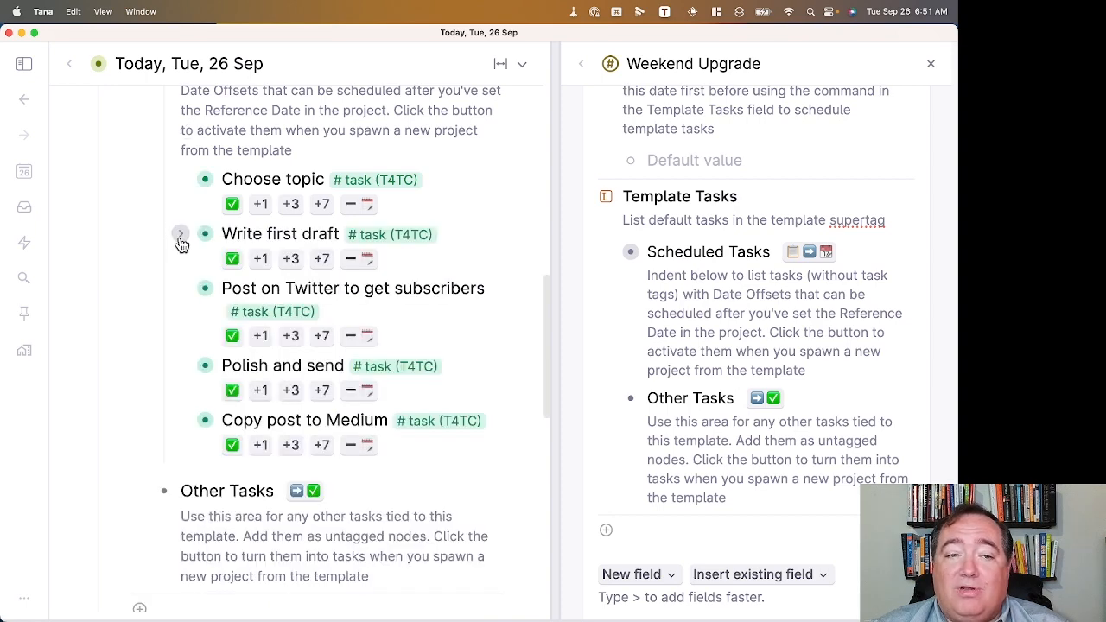
pyautogui.click(180, 238)
pyautogui.scroll(-5, 283, 503)
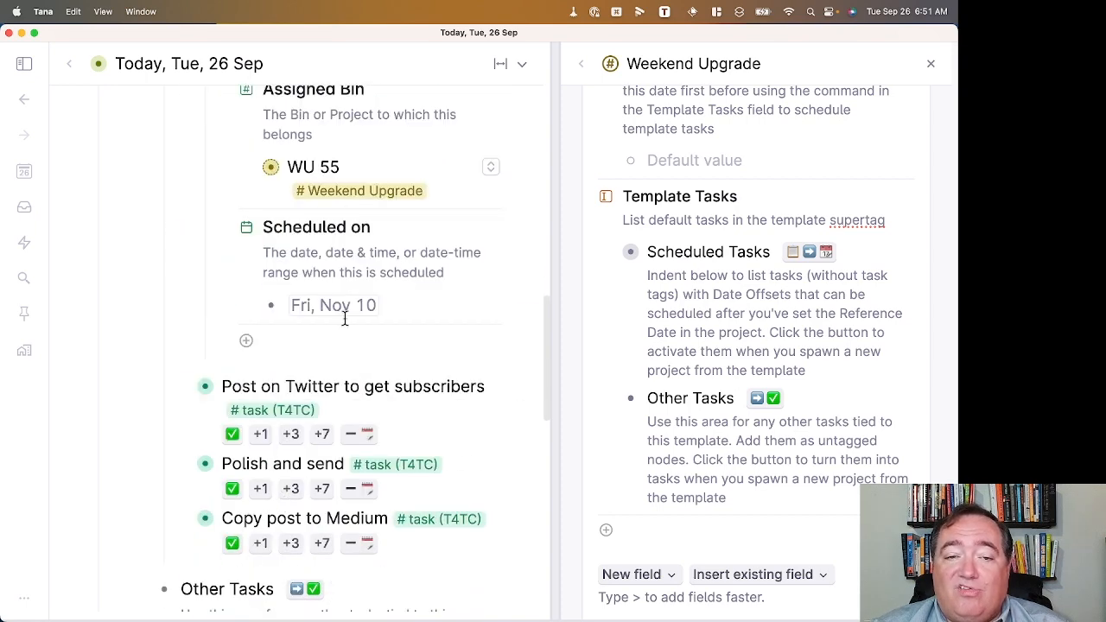
pyautogui.scroll(3, 344, 319)
pyautogui.click(182, 179)
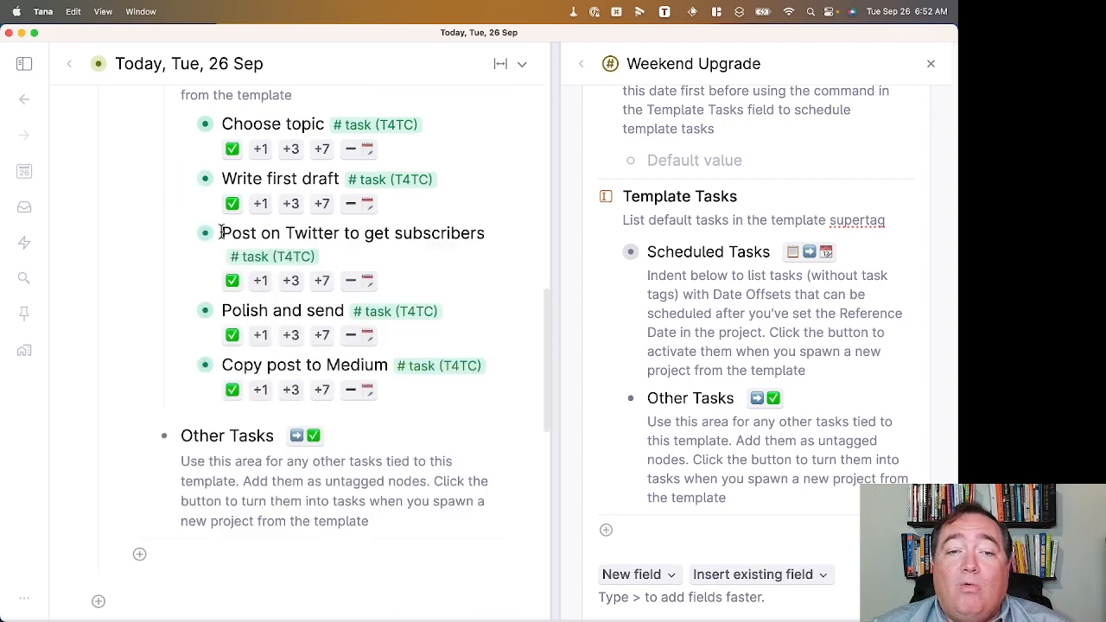
# Expand WU 55's Project Dashboard and show November 2023 in the Task Calendar.
pyautogui.scroll(3, 259, 316)
pyautogui.scroll(10, 260, 337)
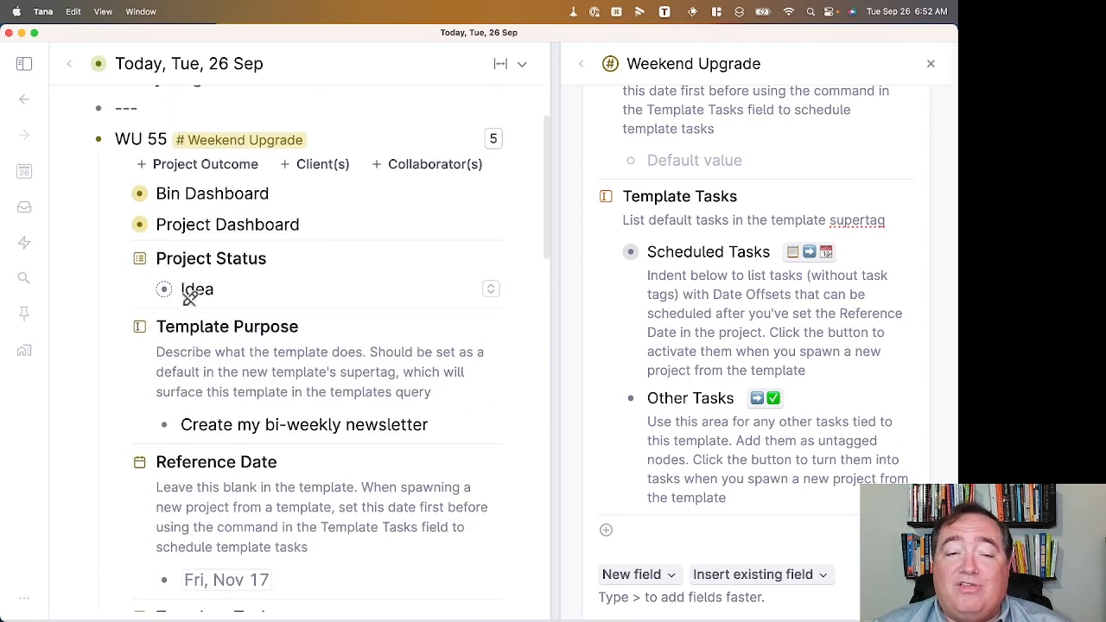
pyautogui.click(115, 225)
pyautogui.scroll(-7, 420, 360)
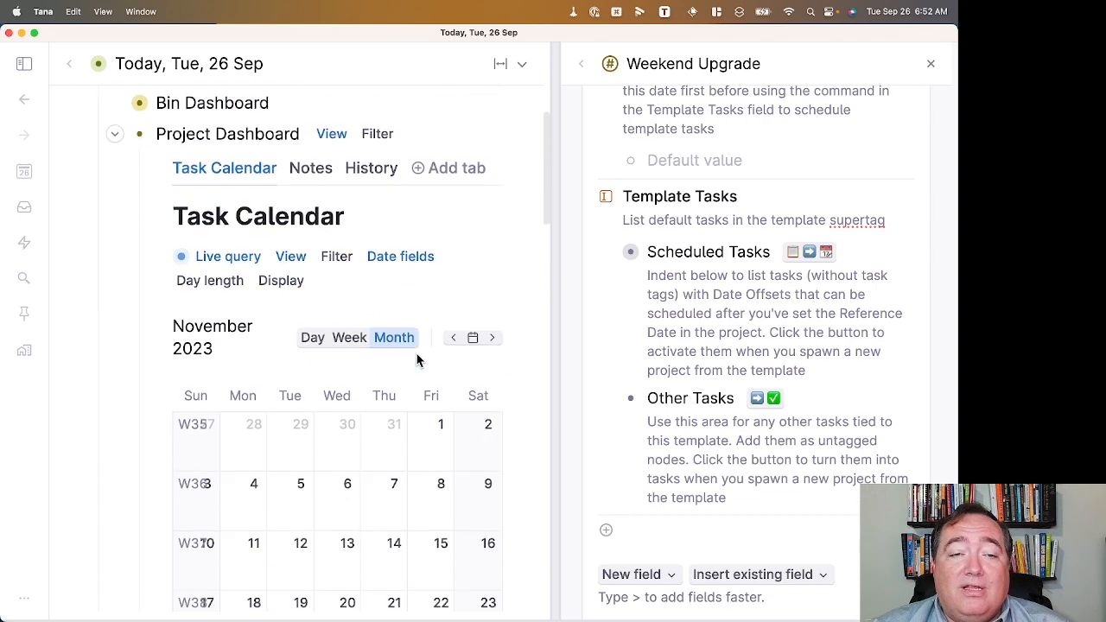
pyautogui.click(492, 93)
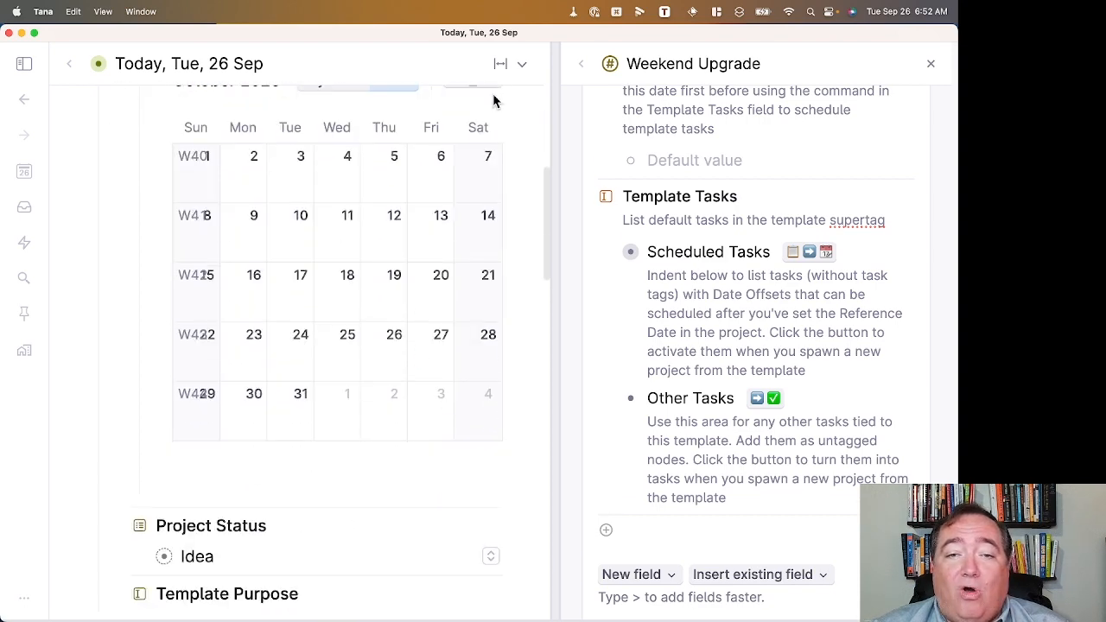
pyautogui.click(492, 99)
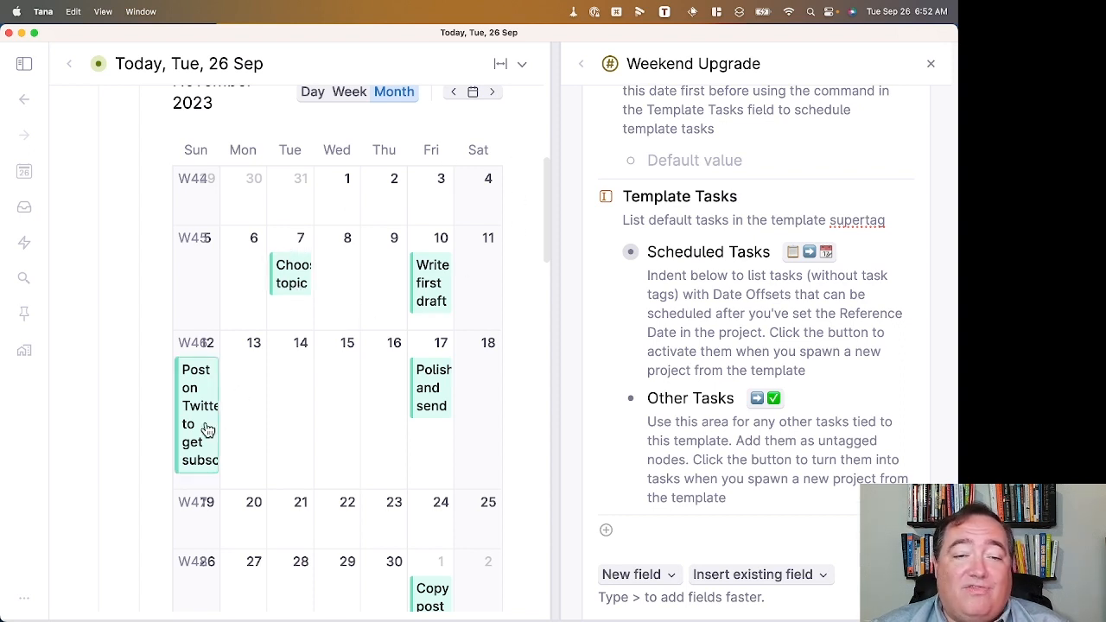
# In the Task Calendar, reschedule Choose topic to November 8, Write first draft to 11, Post on Twitter to 15, and Copy post to Medium to 27.
pyautogui.scroll(-1, 411, 389)
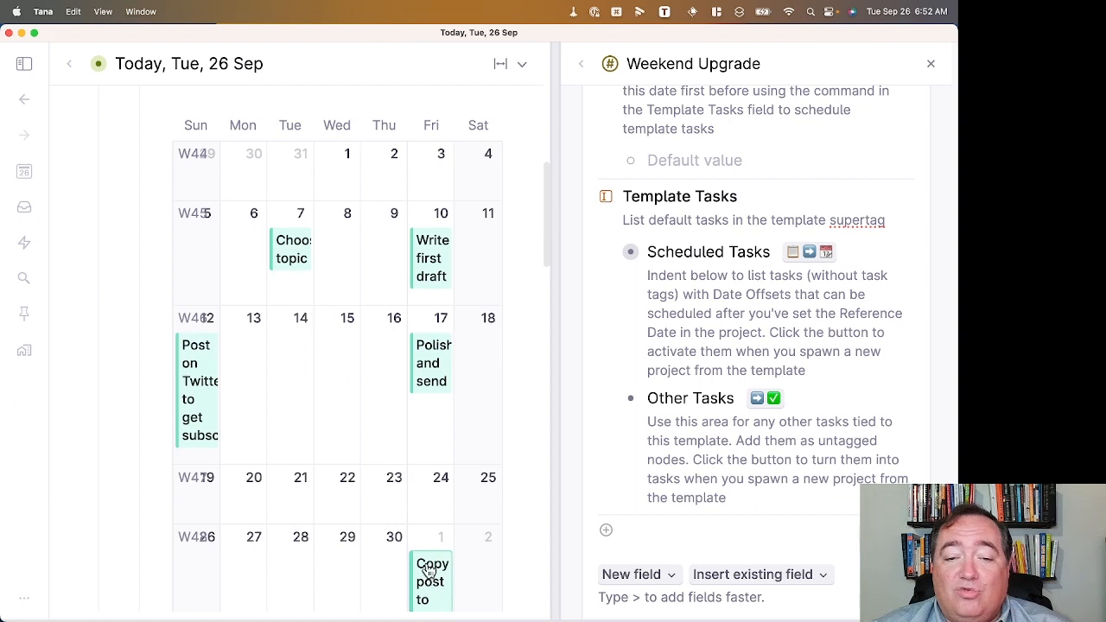
pyautogui.scroll(-3, 446, 458)
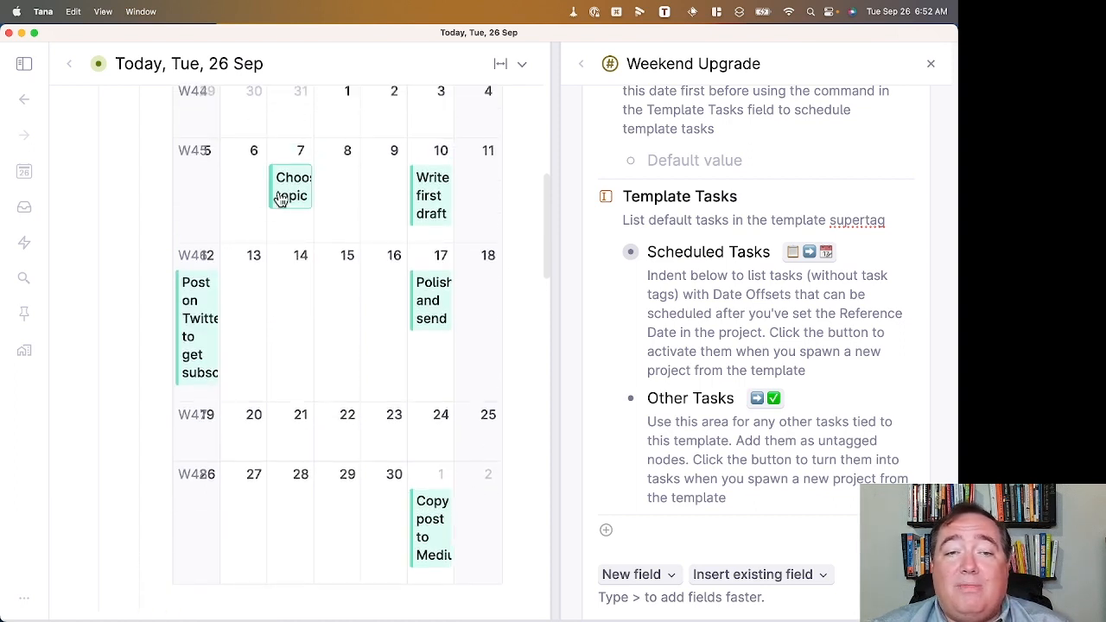
pyautogui.moveTo(281, 199); pyautogui.dragTo(340, 208)
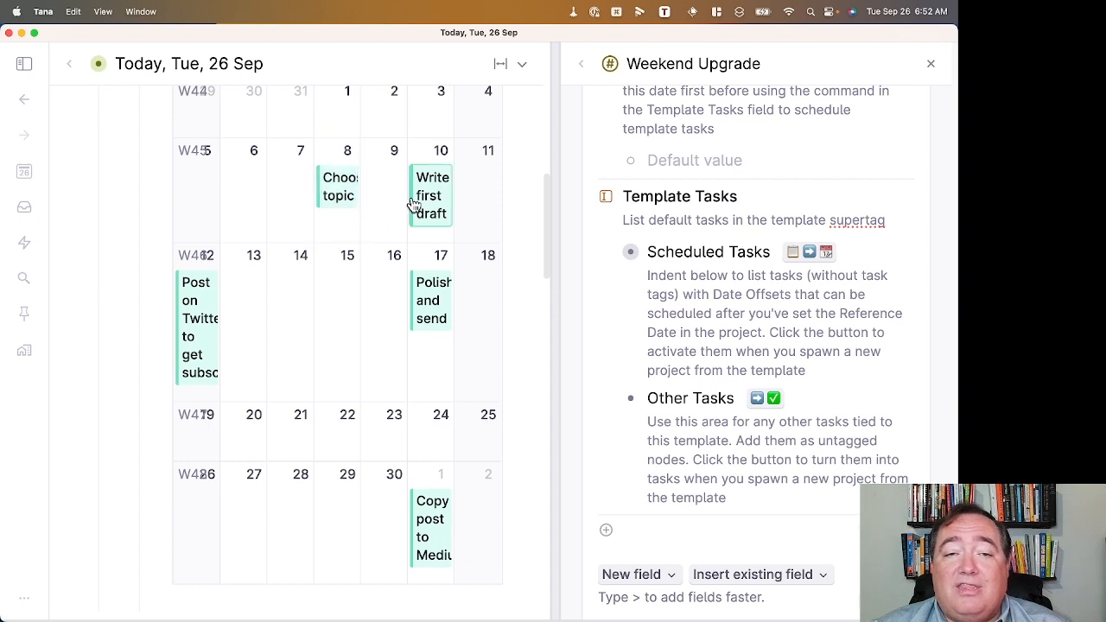
pyautogui.moveTo(416, 203); pyautogui.dragTo(462, 204)
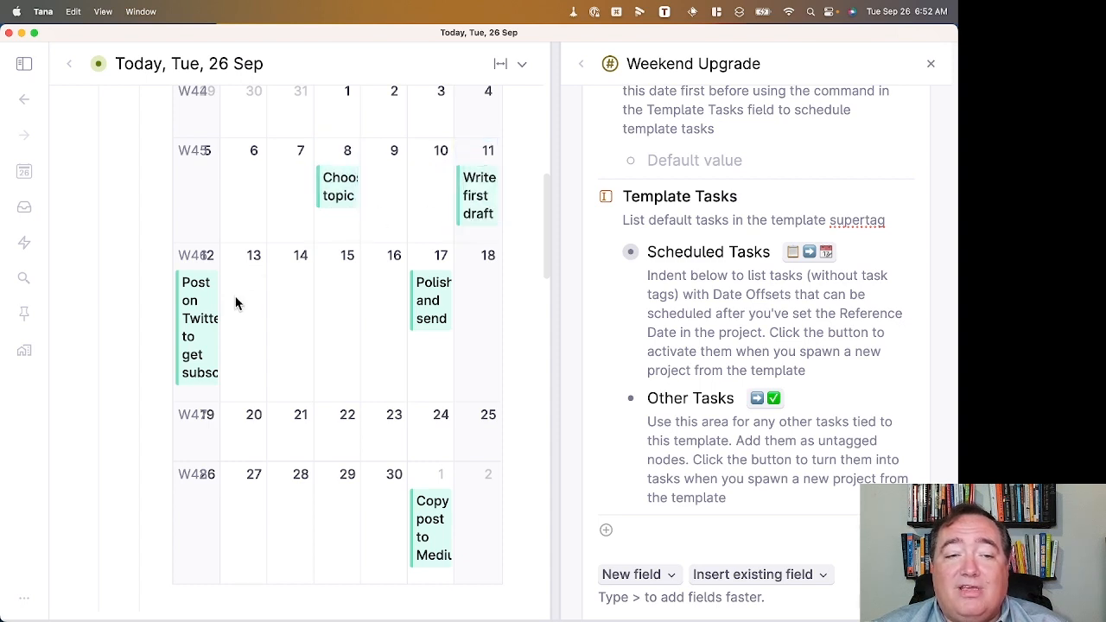
pyautogui.moveTo(207, 317); pyautogui.dragTo(342, 304)
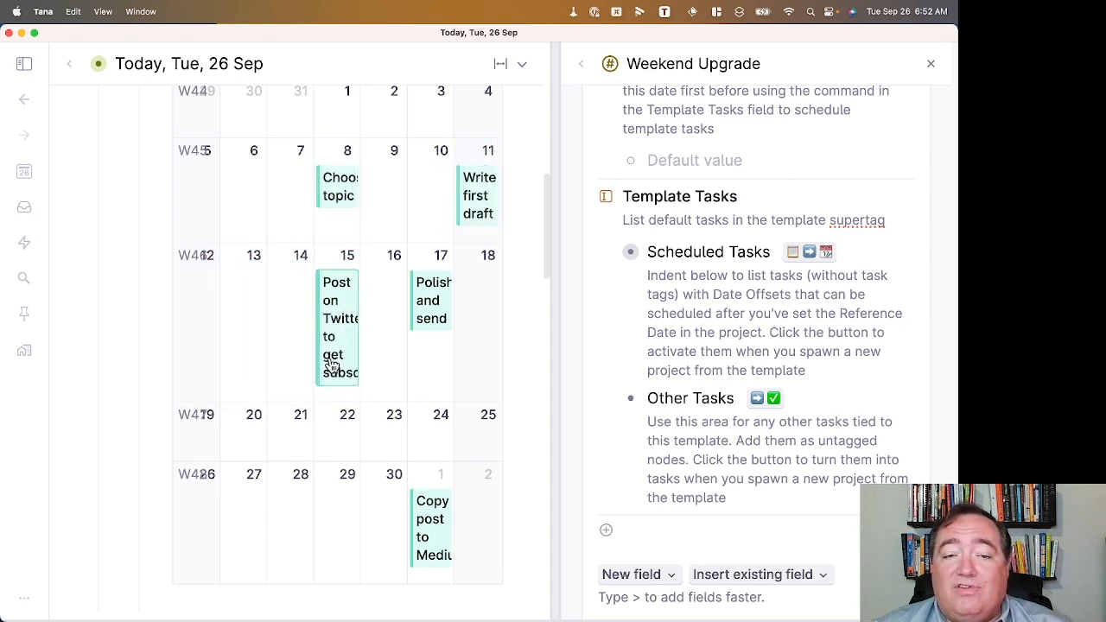
pyautogui.moveTo(427, 529); pyautogui.dragTo(247, 521)
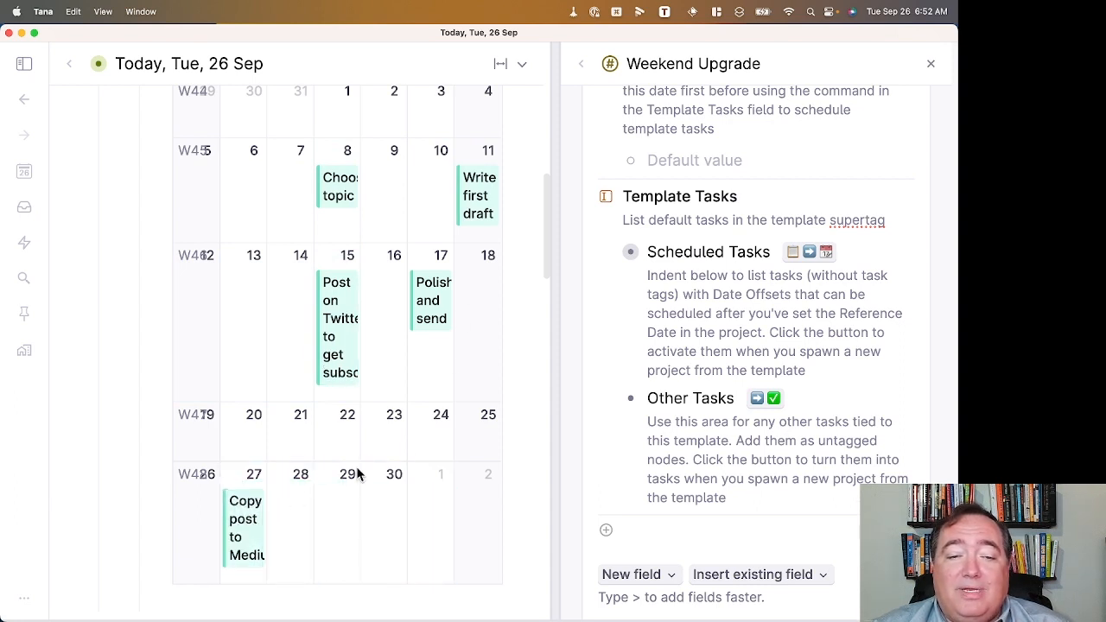
# Look over the rescheduled tasks in the Task Calendar and collapse WU 55's Project Dashboard.
pyautogui.scroll(2, 404, 451)
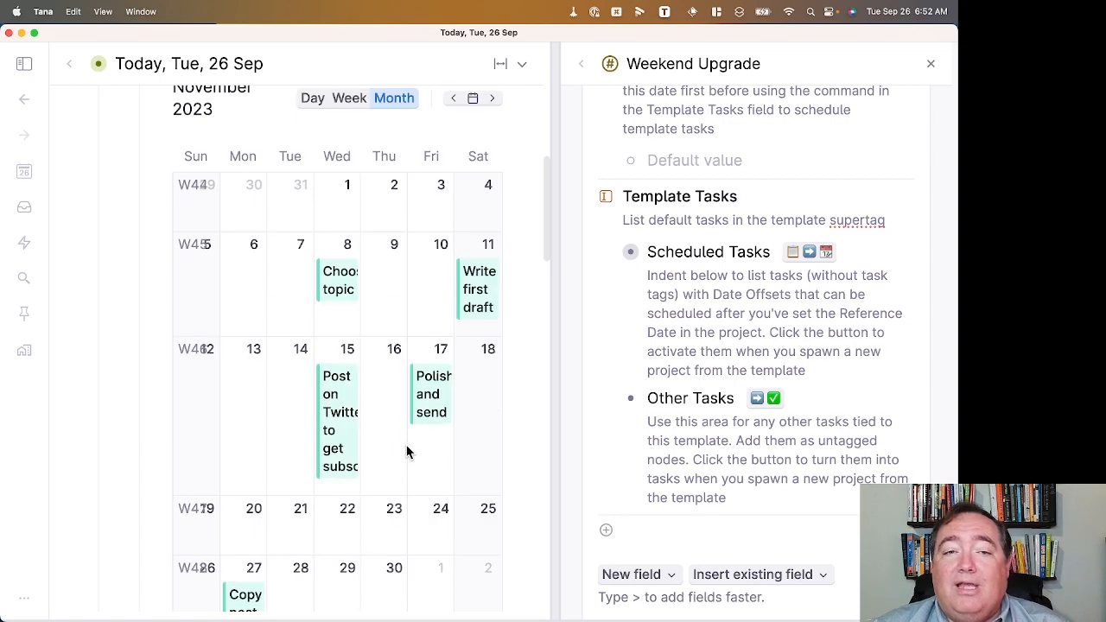
pyautogui.scroll(3, 361, 415)
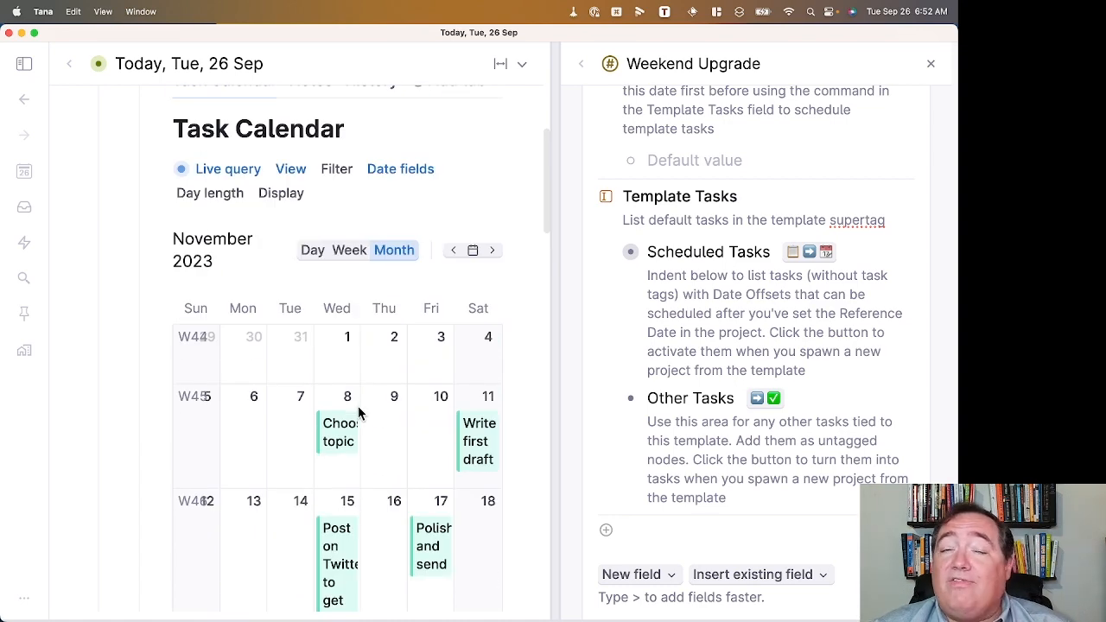
pyautogui.scroll(3, 361, 415)
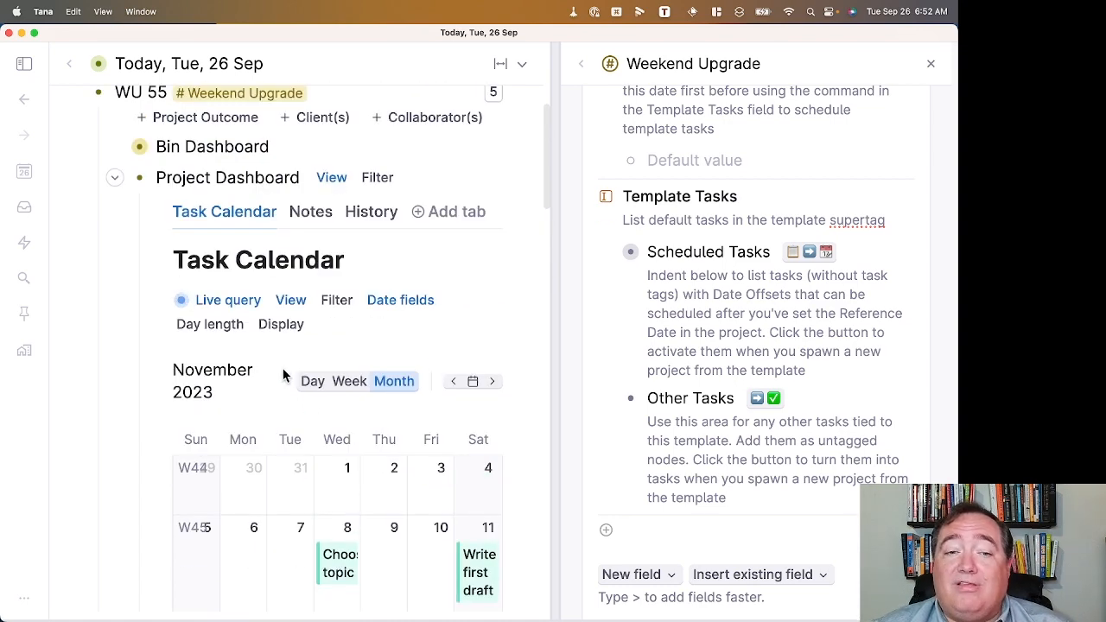
pyautogui.scroll(-5, 274, 405)
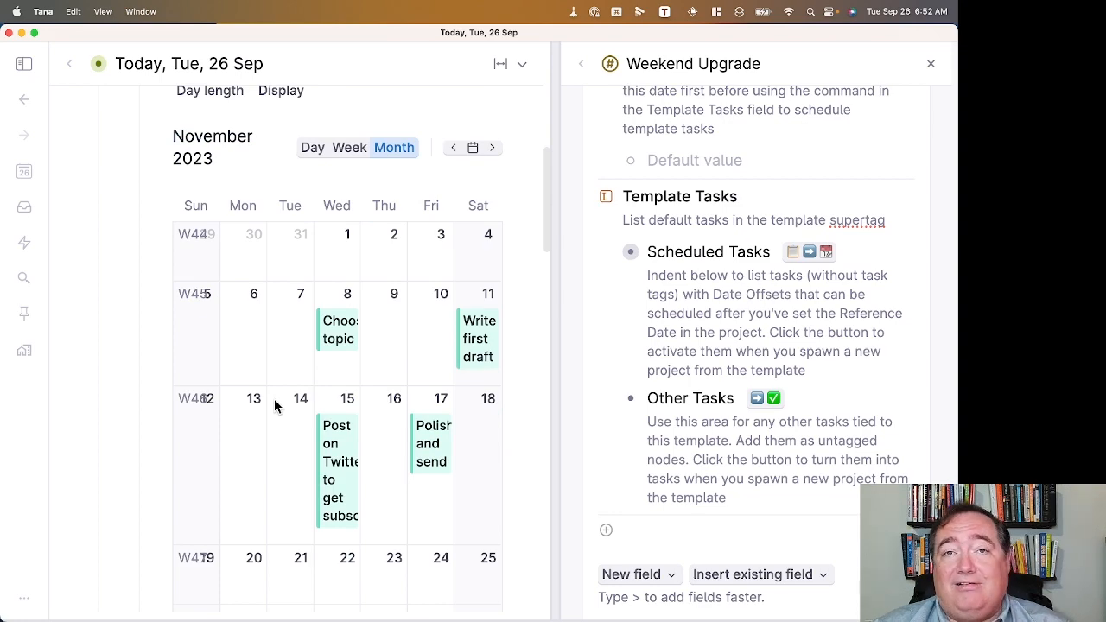
pyautogui.scroll(6, 237, 383)
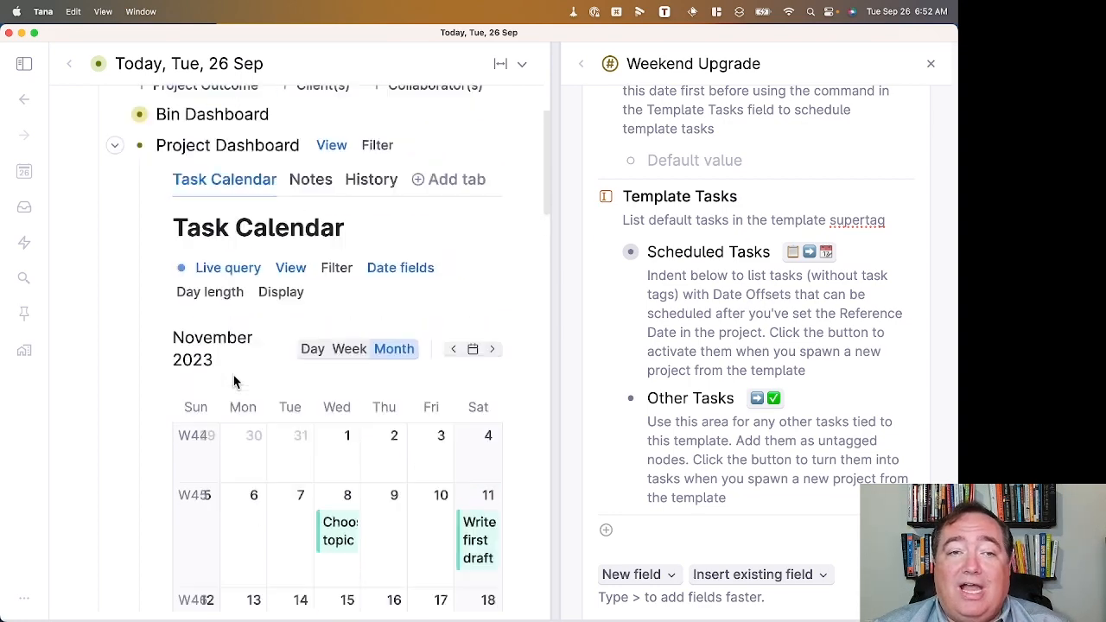
pyautogui.click(115, 221)
pyautogui.scroll(6, 322, 268)
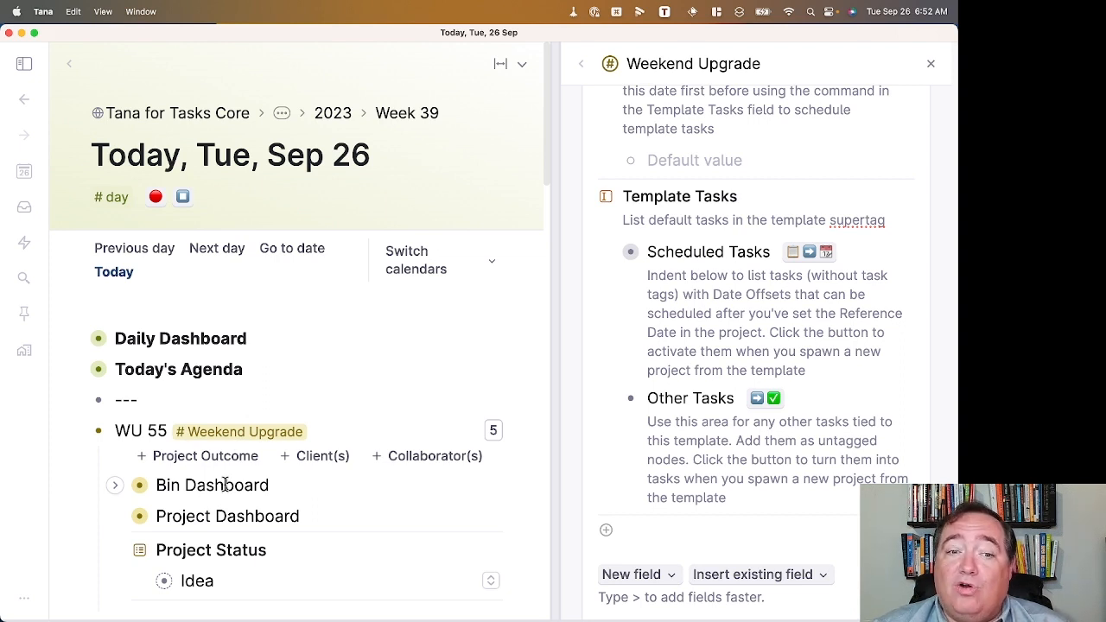
pyautogui.scroll(-5, 302, 458)
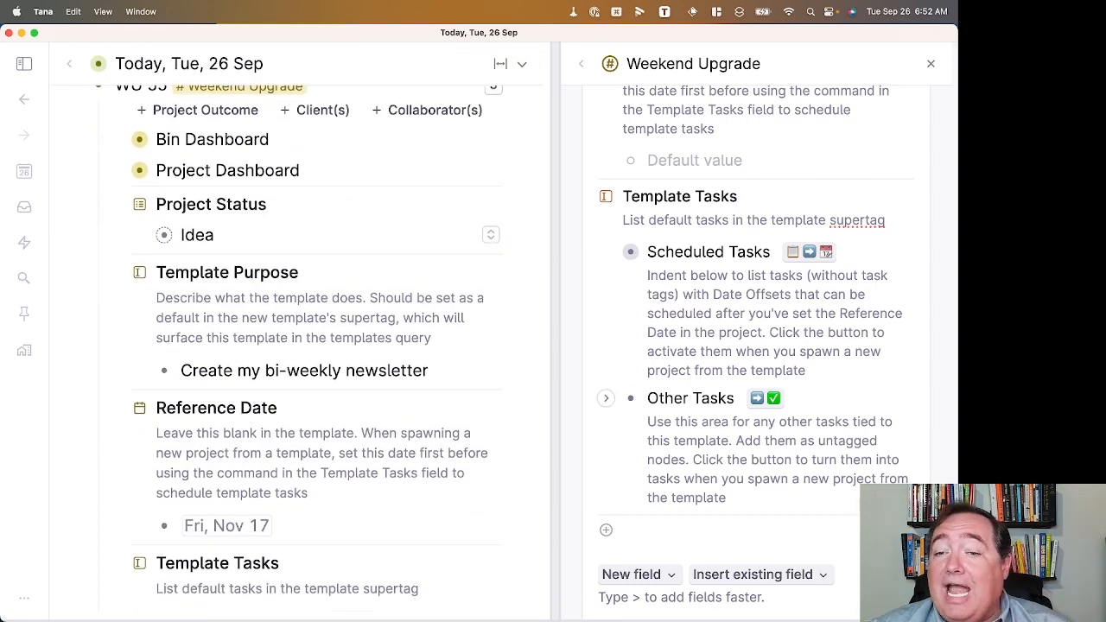
# Expand Other Tasks in the Weekend Upgrade template, and collapse WU 55 while making the template pane wider.
pyautogui.click(606, 400)
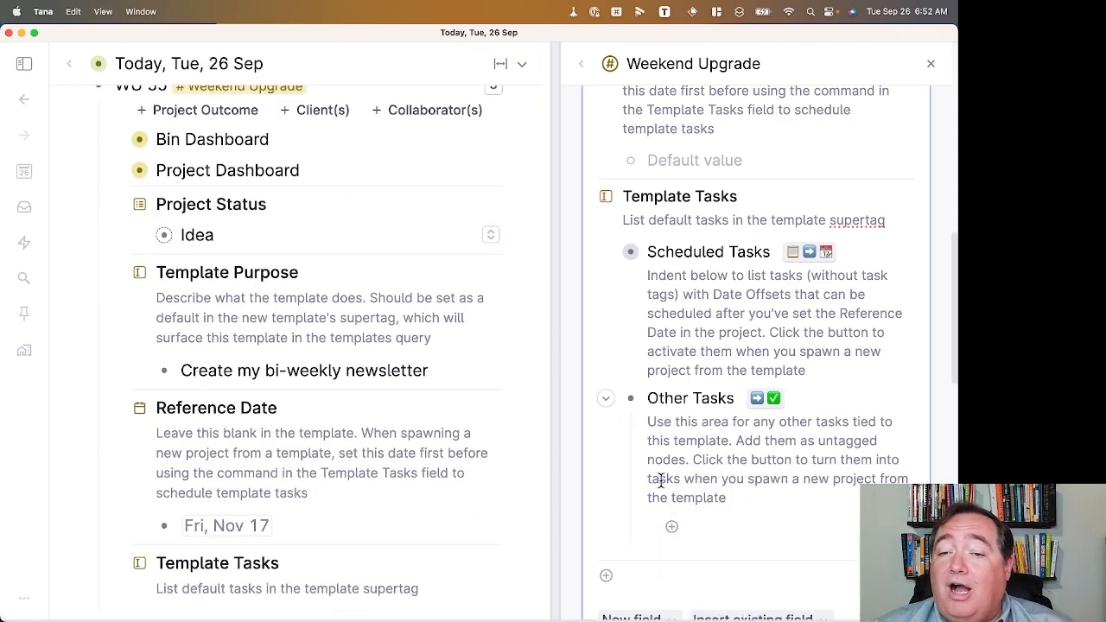
pyautogui.click(741, 533)
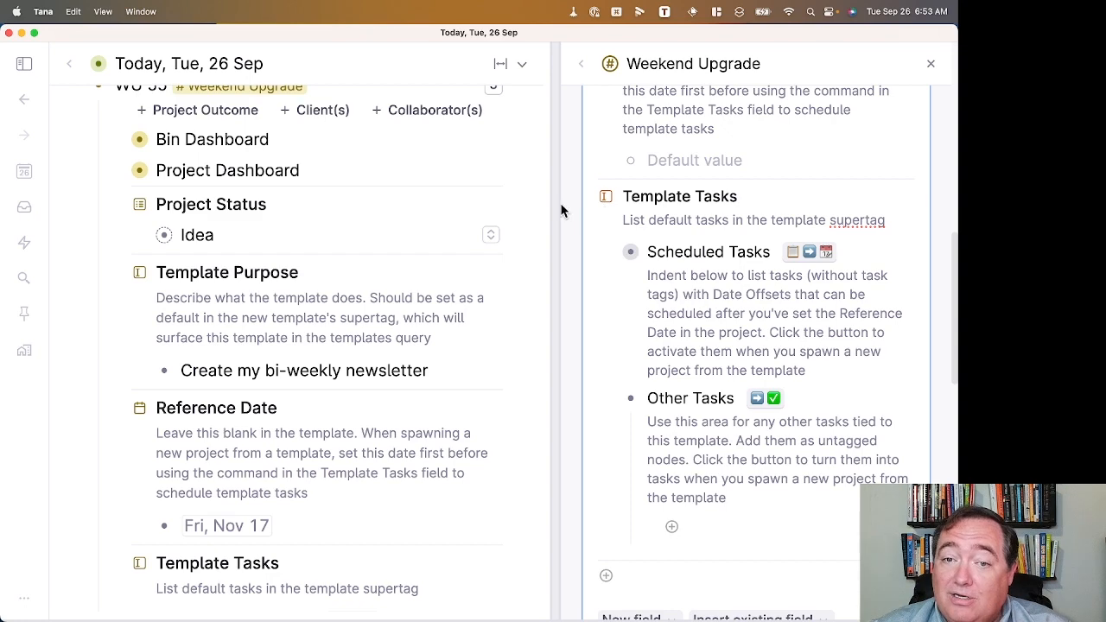
pyautogui.moveTo(555, 212); pyautogui.dragTo(361, 223)
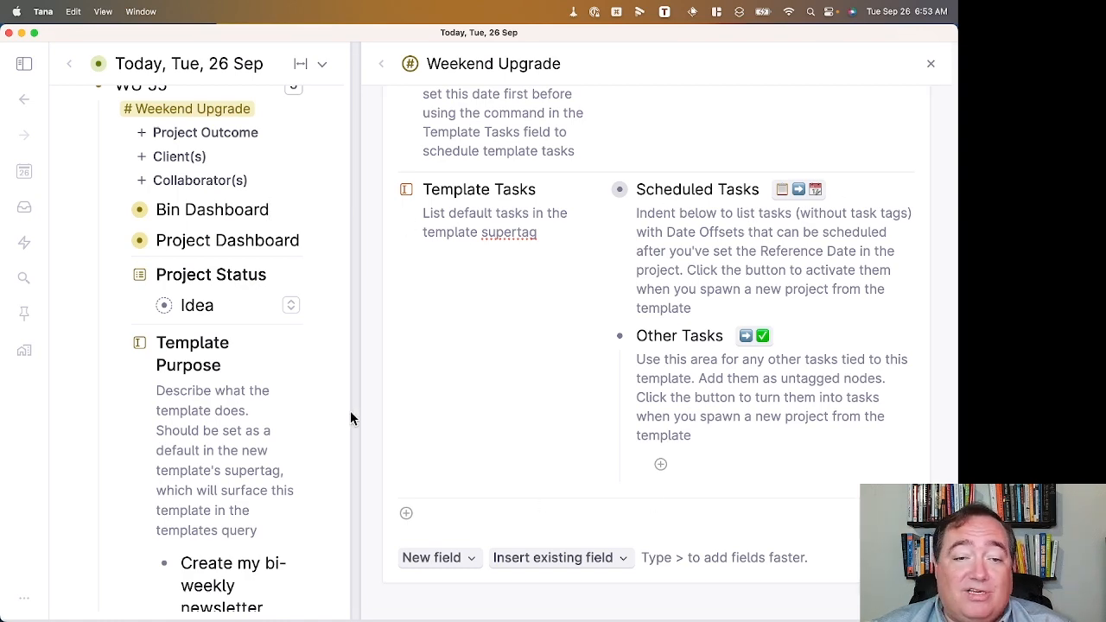
pyautogui.moveTo(353, 409); pyautogui.dragTo(644, 402)
pyautogui.scroll(1, 309, 392)
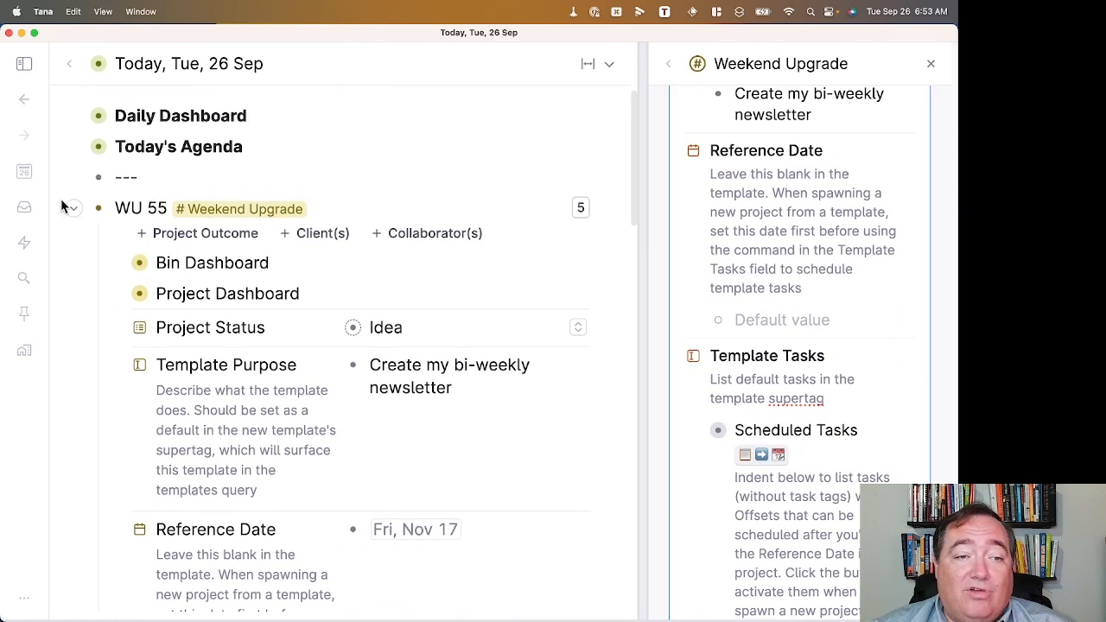
pyautogui.click(72, 207)
pyautogui.moveTo(644, 245); pyautogui.dragTo(357, 237)
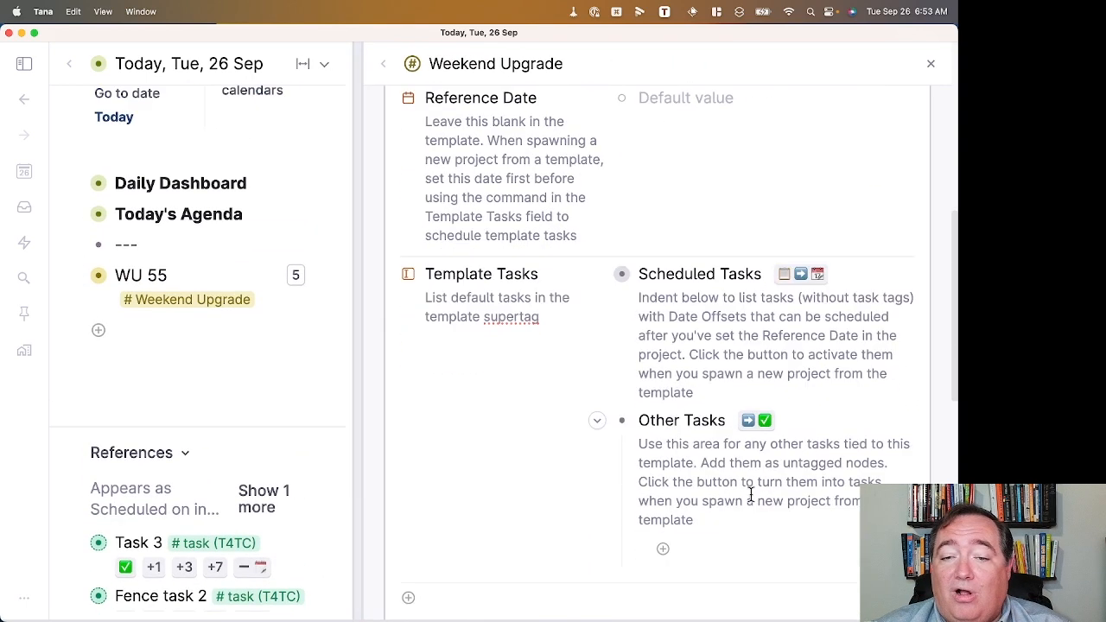
# Add an untagged node named Random time task under Other Tasks in the Weekend Upgrade template.
pyautogui.click(709, 548)
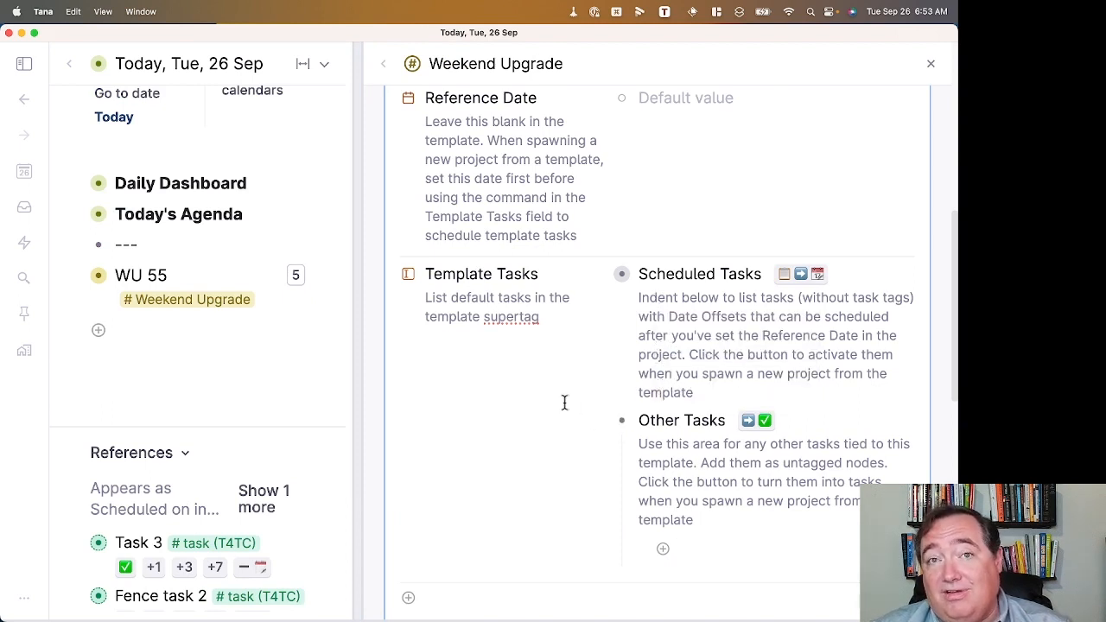
pyautogui.click(702, 536)
pyautogui.write('Rand')
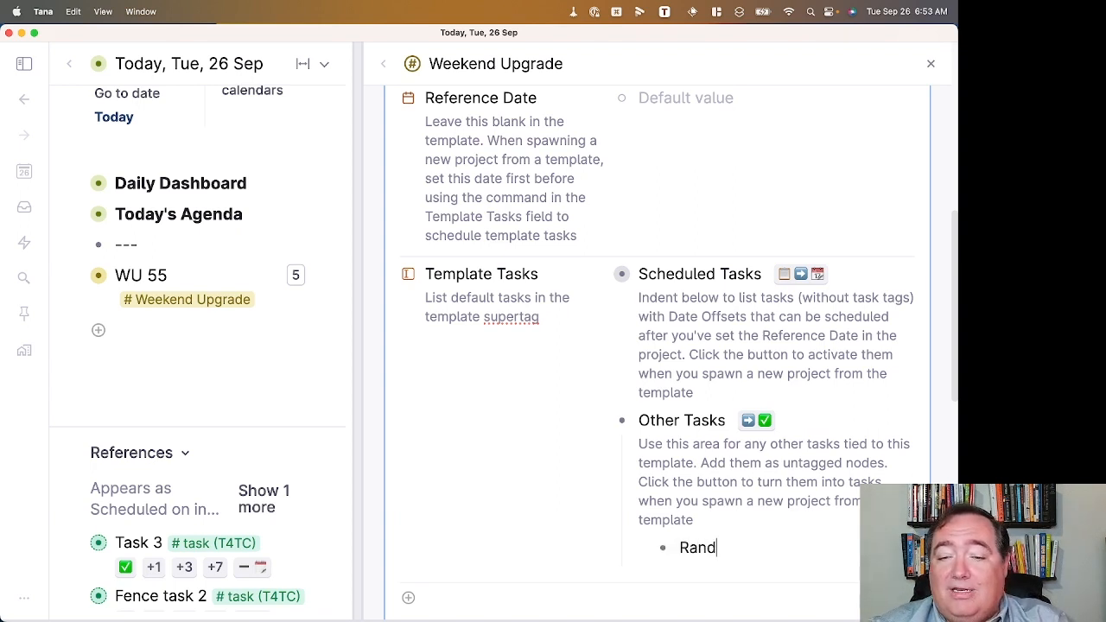
pyautogui.write('om time task')
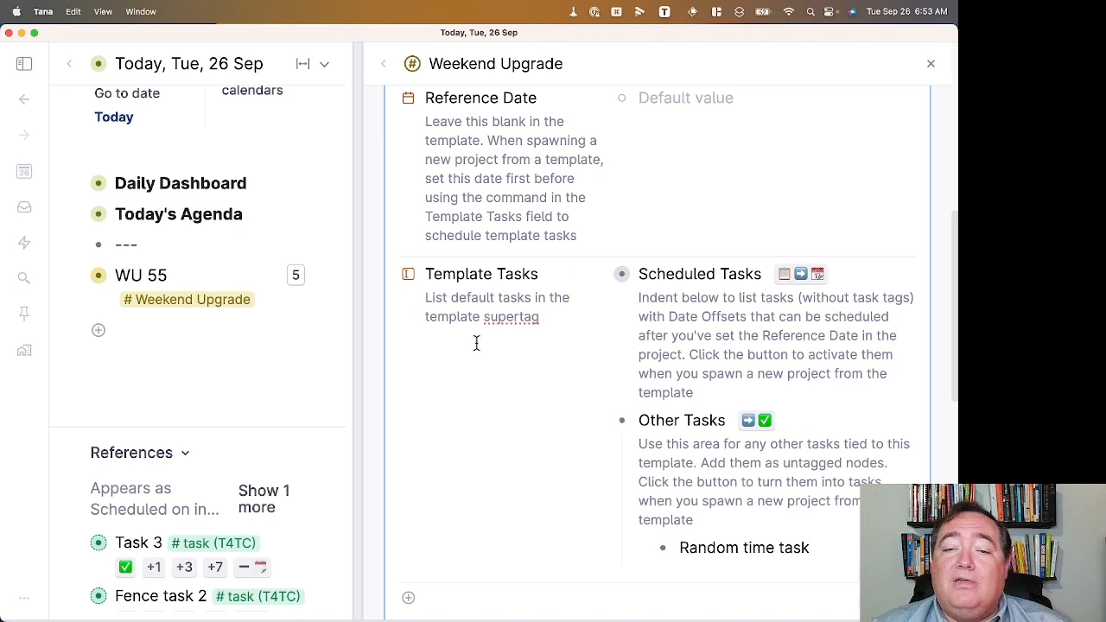
# Create a new unnamed node below WU 55 on today's page and apply the Weekend Upgrade supertag to it.
pyautogui.moveTo(363, 251); pyautogui.dragTo(375, 252)
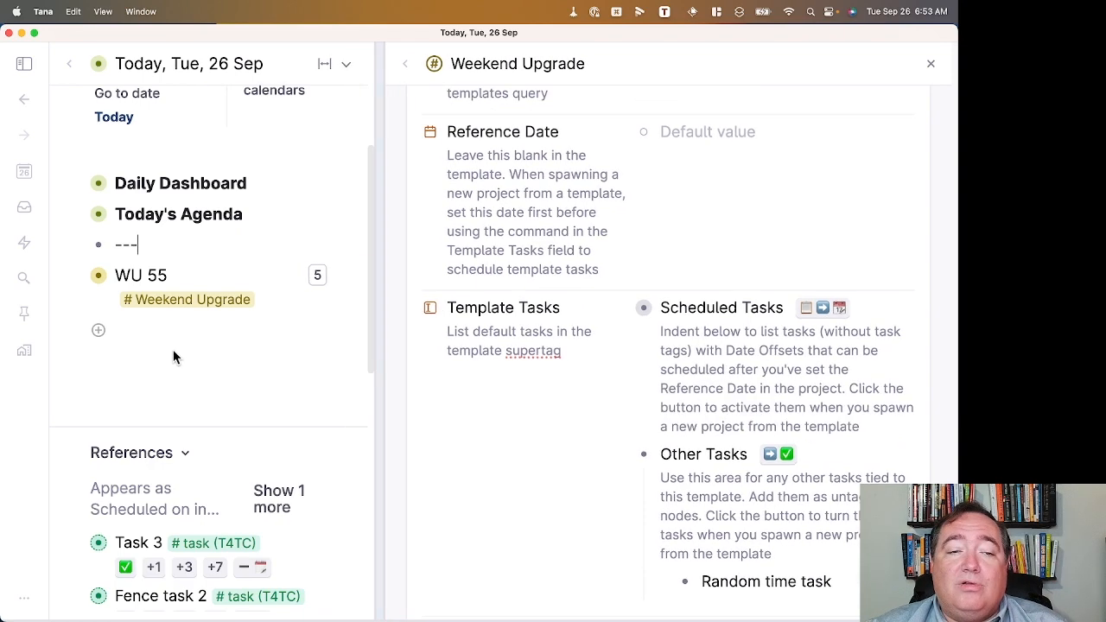
pyautogui.write('#wee')
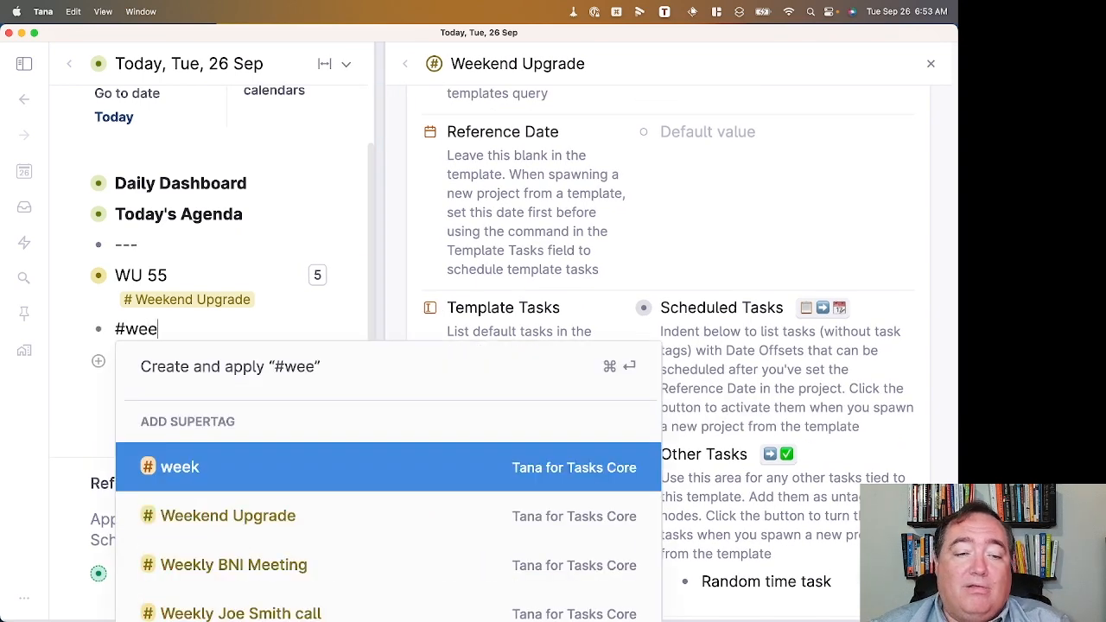
pyautogui.press('Down')
pyautogui.press('Return')
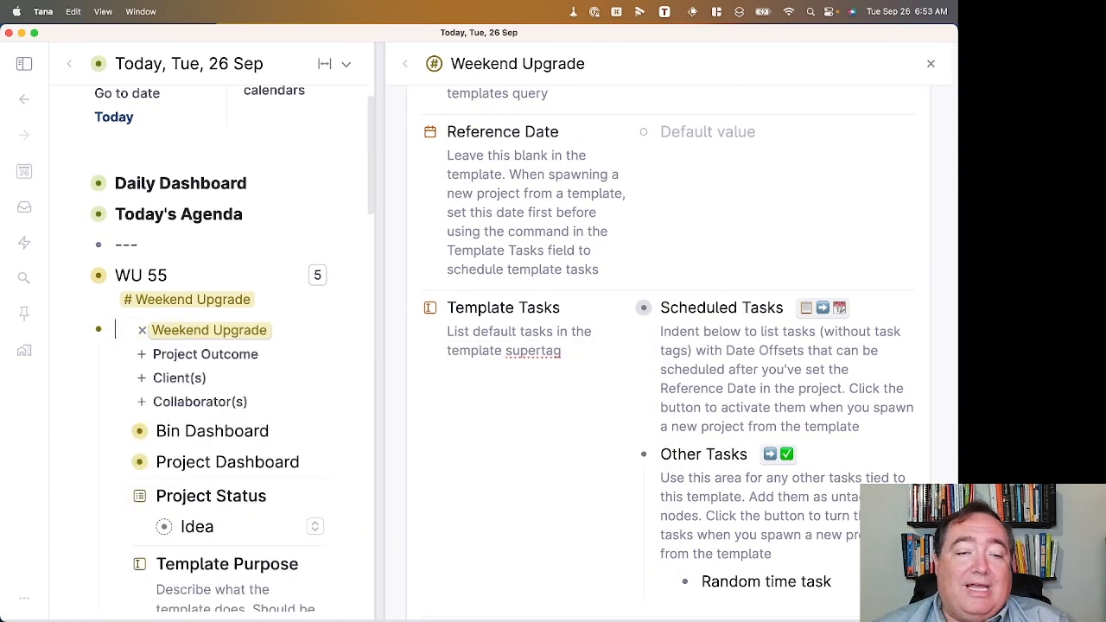
# Expand Other Tasks in the new Weekend Upgrade project and convert its Random time task into a tagged task.
pyautogui.scroll(-15, 341, 441)
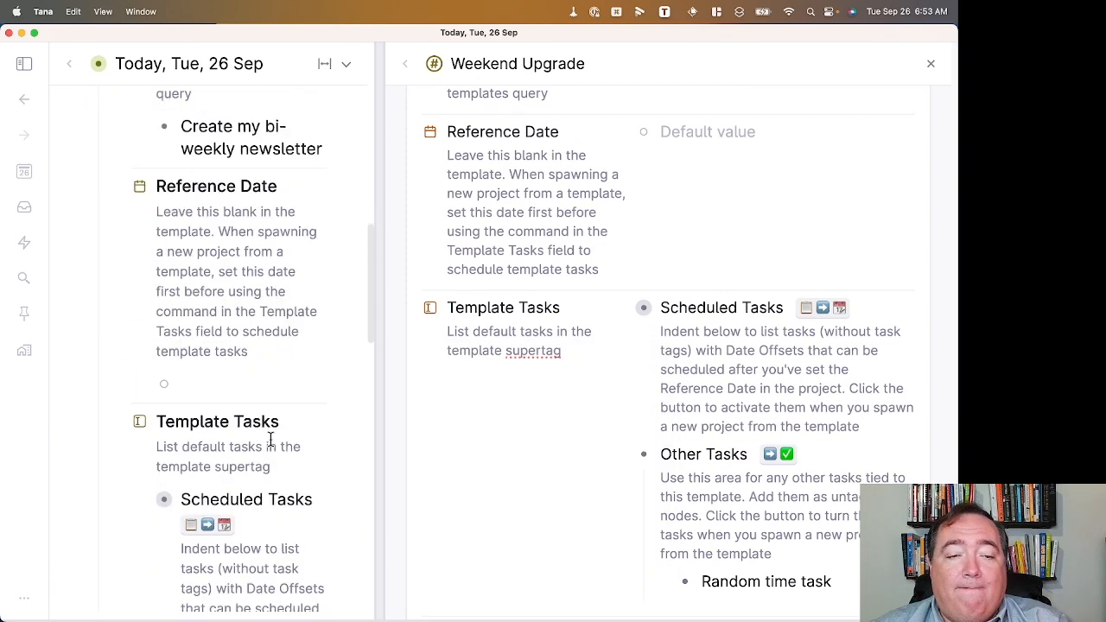
pyautogui.scroll(-4, 268, 445)
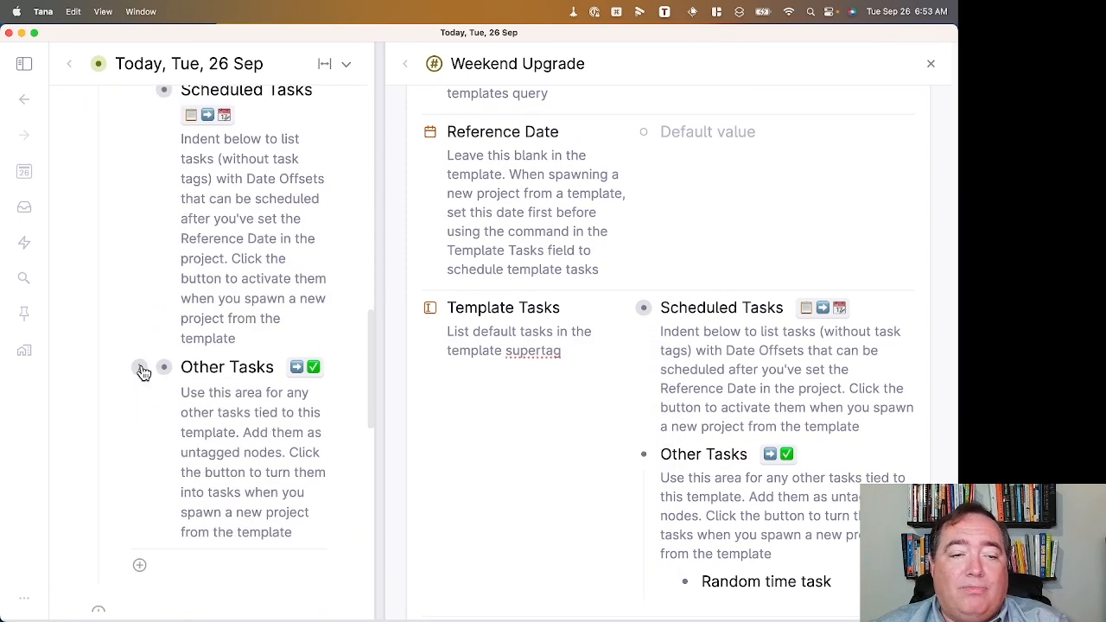
pyautogui.click(141, 370)
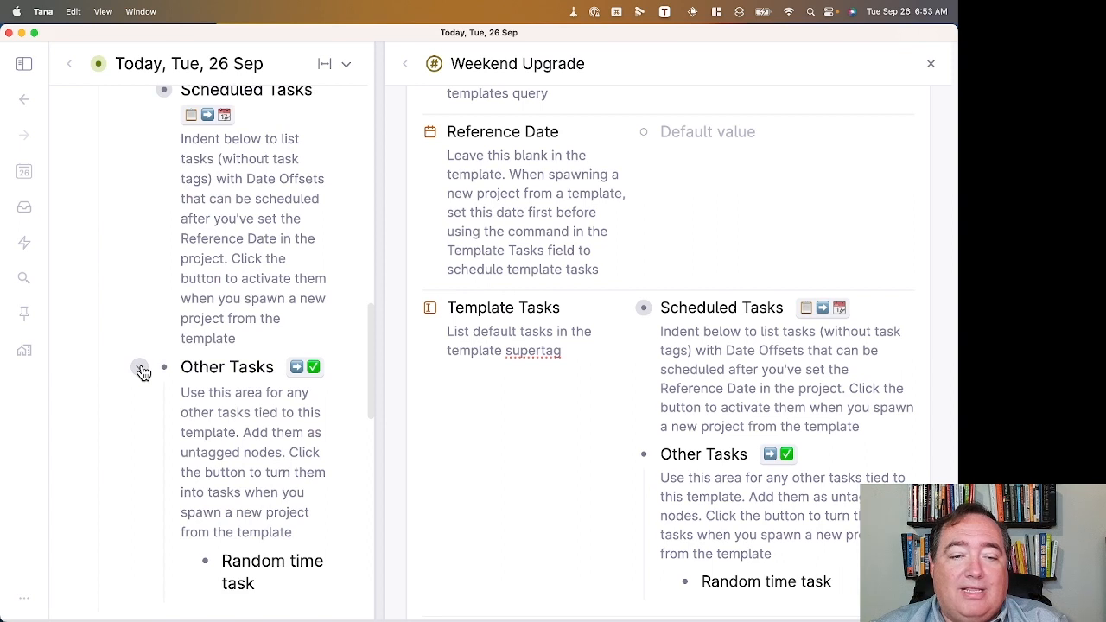
pyautogui.click(302, 370)
pyautogui.scroll(-3, 289, 433)
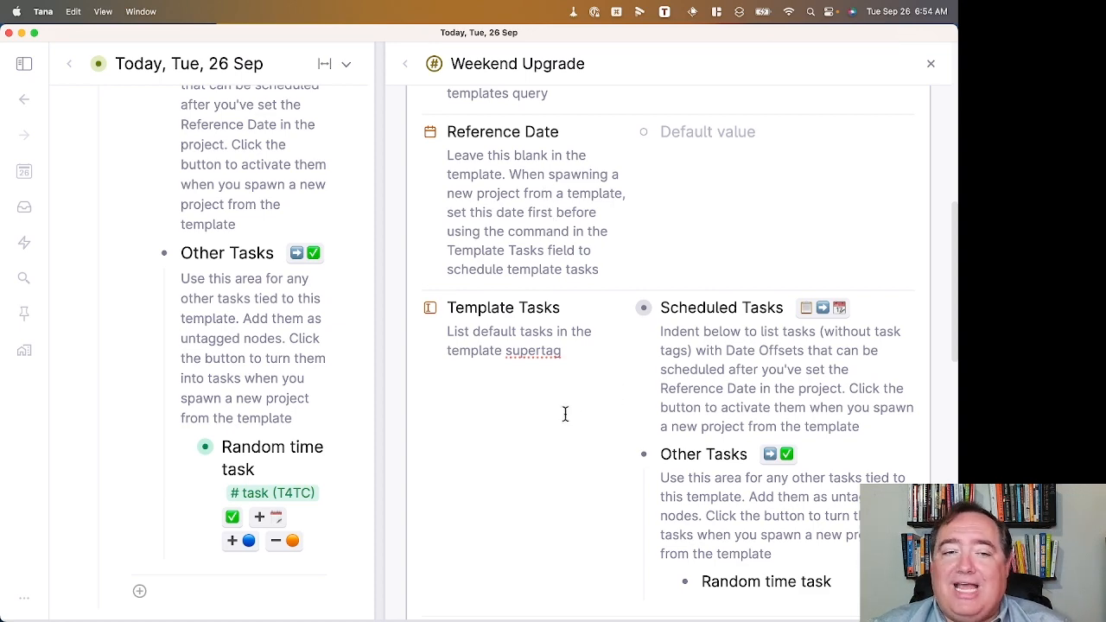
pyautogui.scroll(5, 247, 437)
pyautogui.scroll(15, 217, 444)
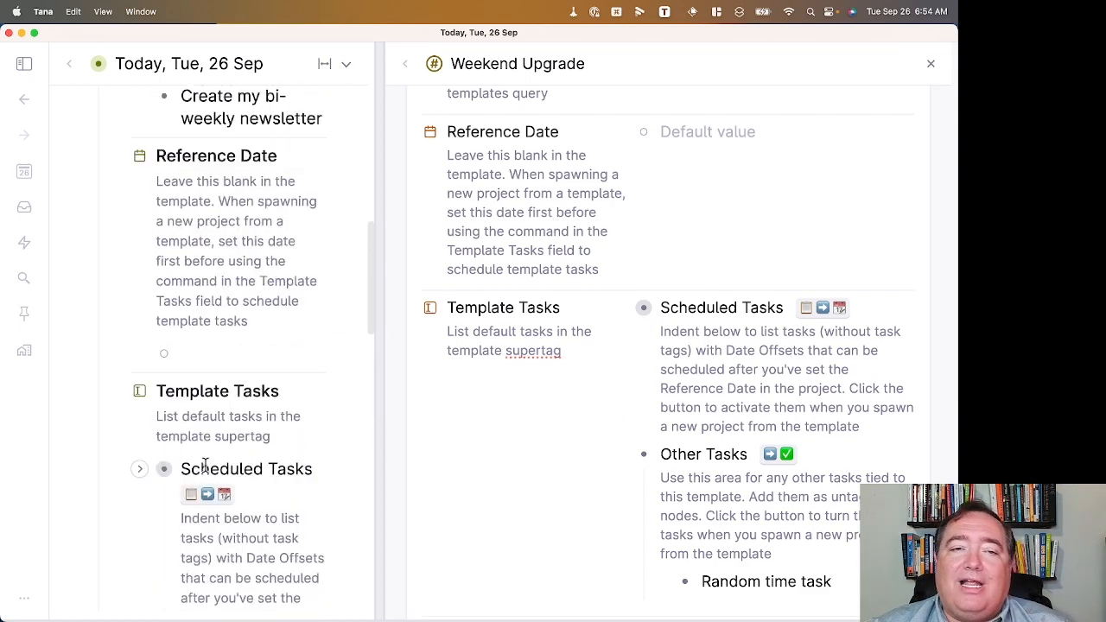